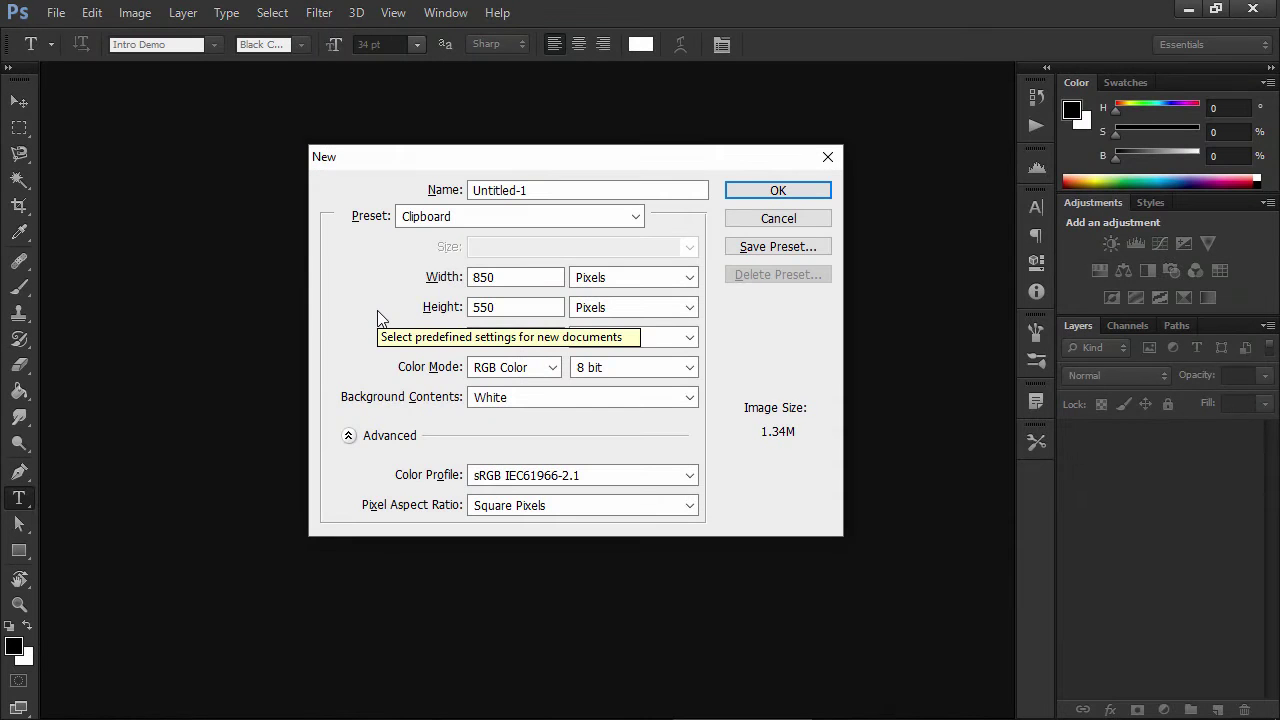
Step: Create the blank 850 × 550 px document and paste the stained paper texture in as Layer 1
click(537, 277)
click(537, 309)
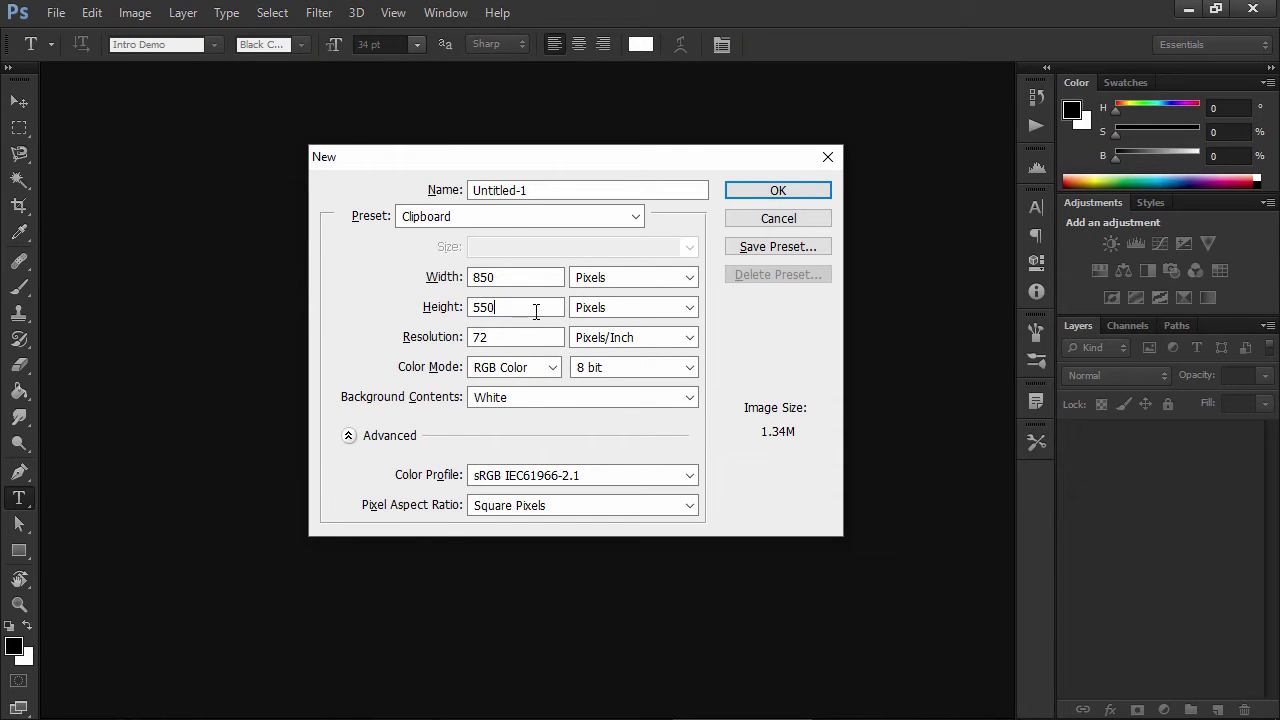
click(760, 195)
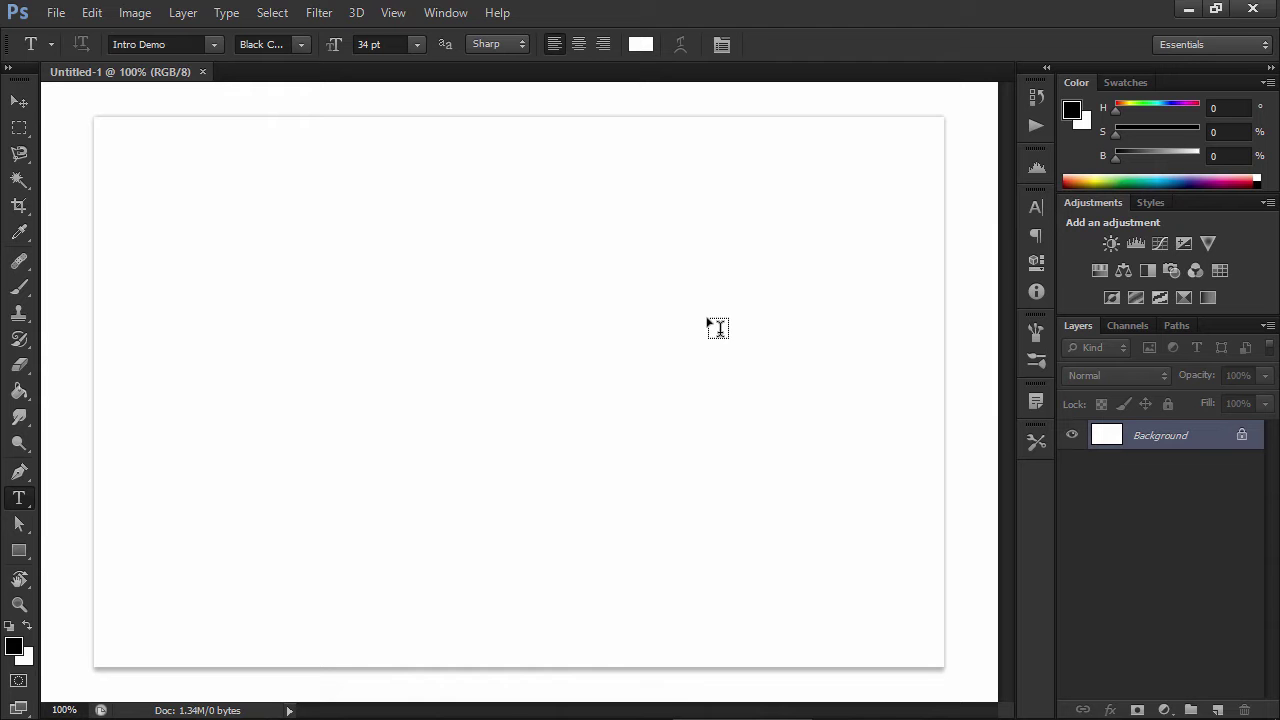
key(ctrl+v)
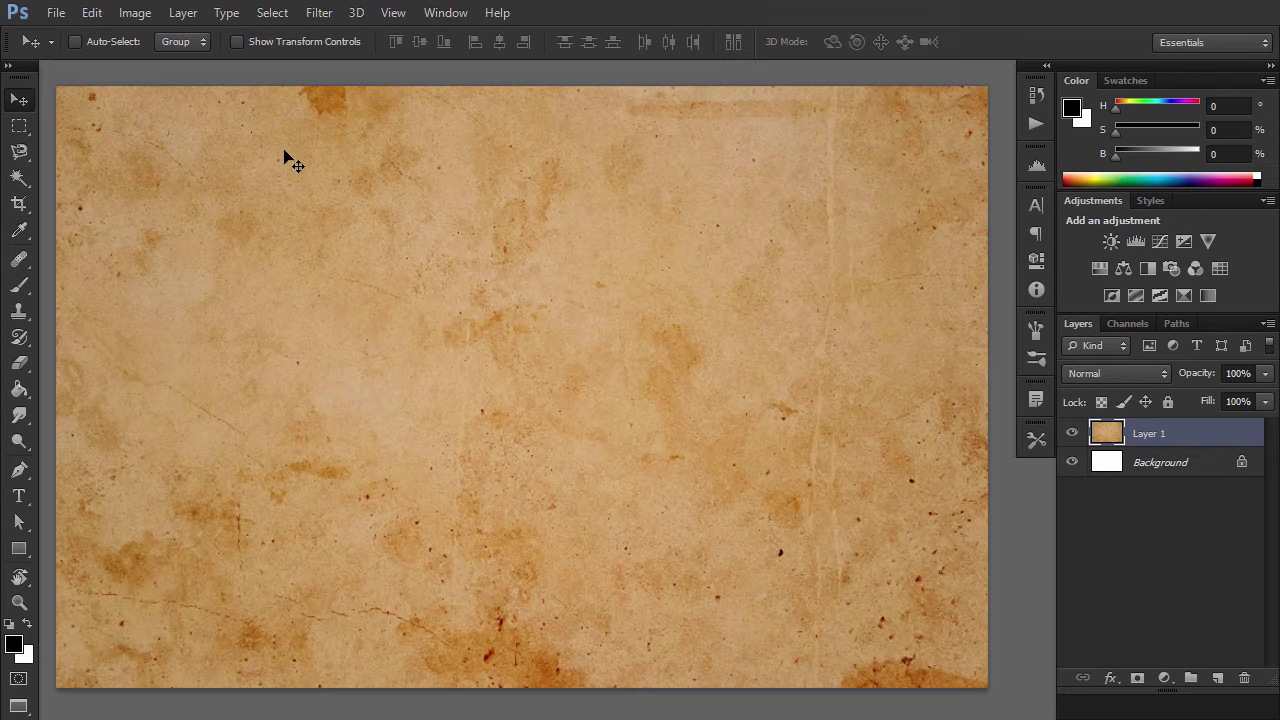
Step: Add a Gradient Map adjustment layer above the paper texture
click(183, 12)
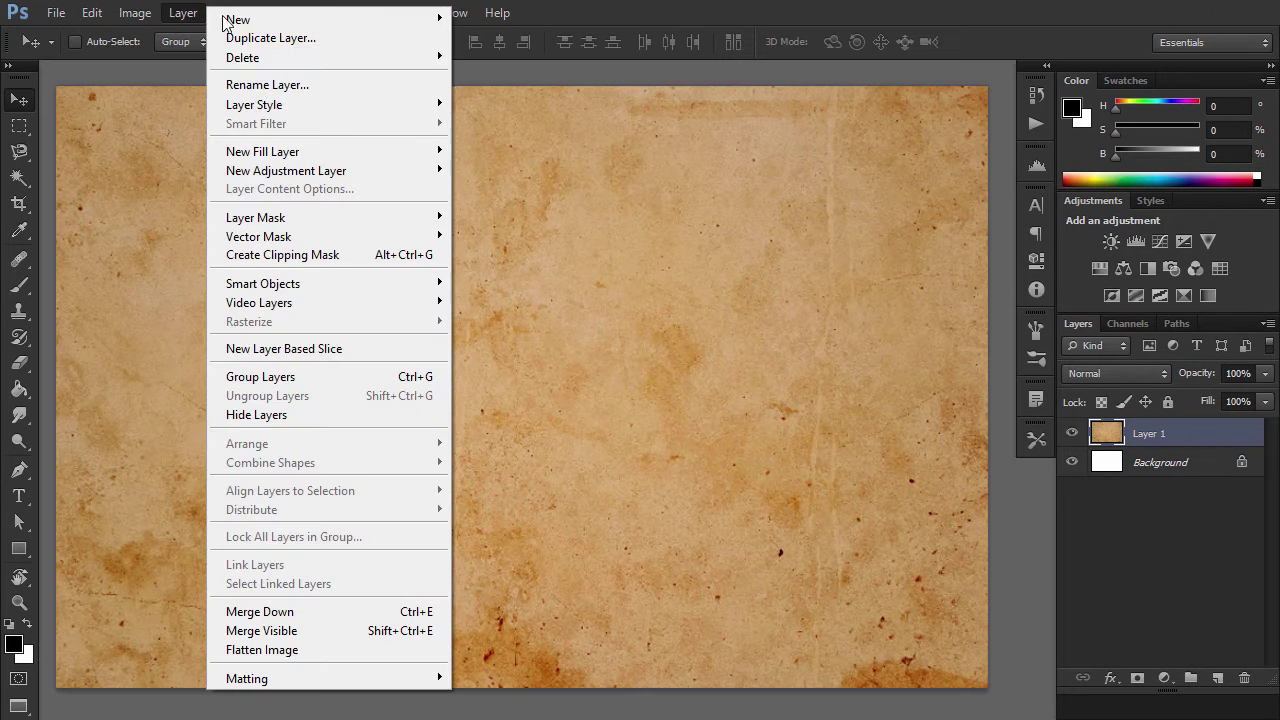
mouse_move(268, 172)
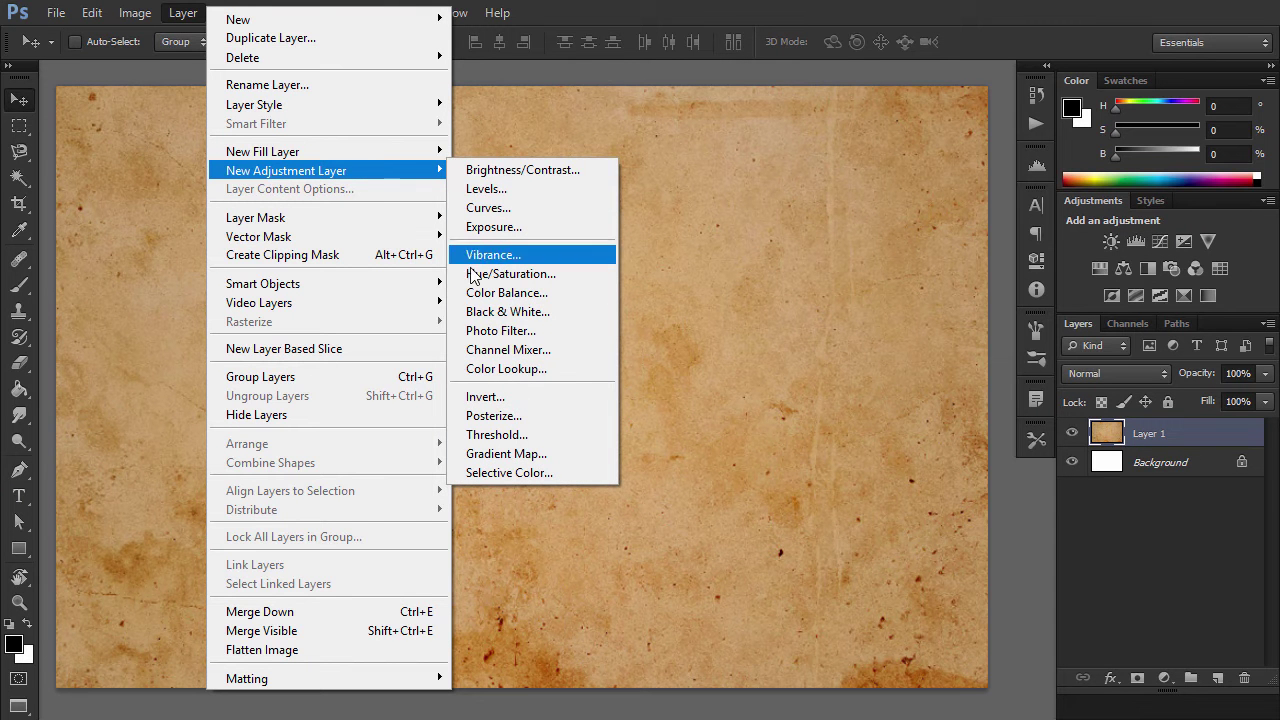
click(508, 454)
click(1108, 344)
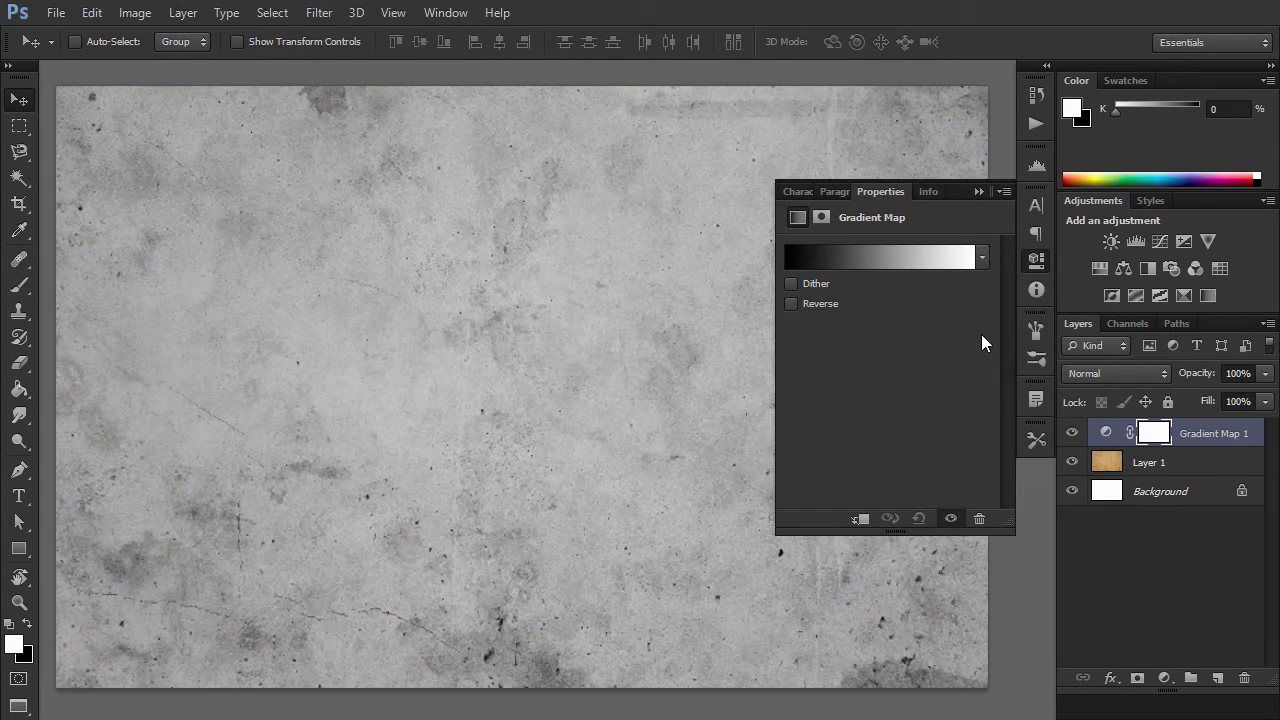
Step: Set the gradient stops to brown #7a6849 and off-white #fffbf7
click(880, 257)
double_click(159, 458)
key(Tab)
key(Tab)
key(Tab)
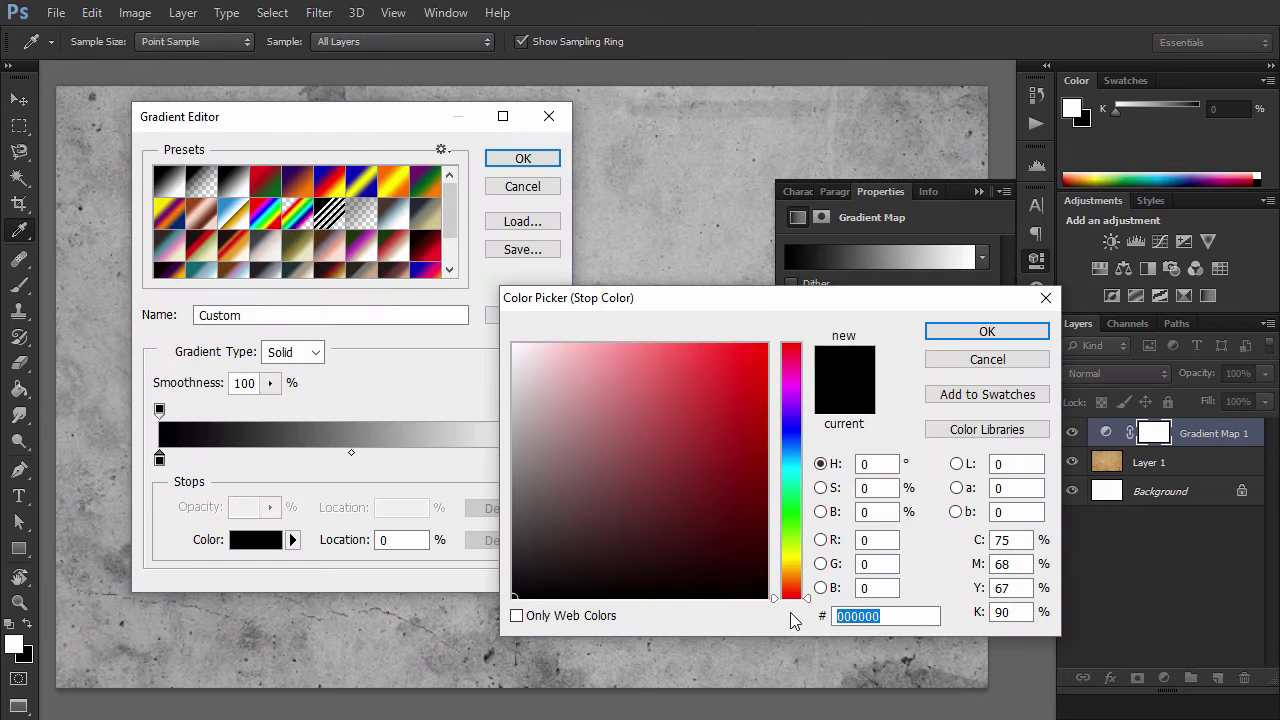
text(7a6849)
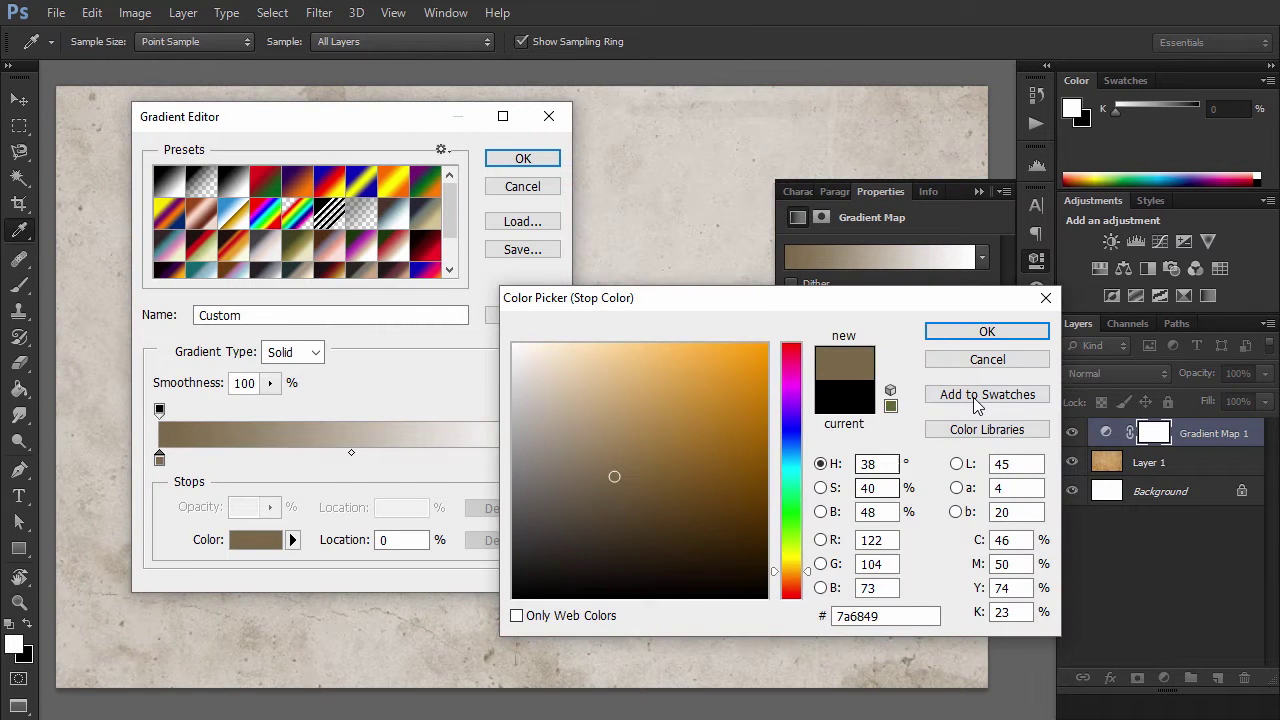
key(Return)
double_click(544, 461)
key(Tab)
key(Tab)
key(Tab)
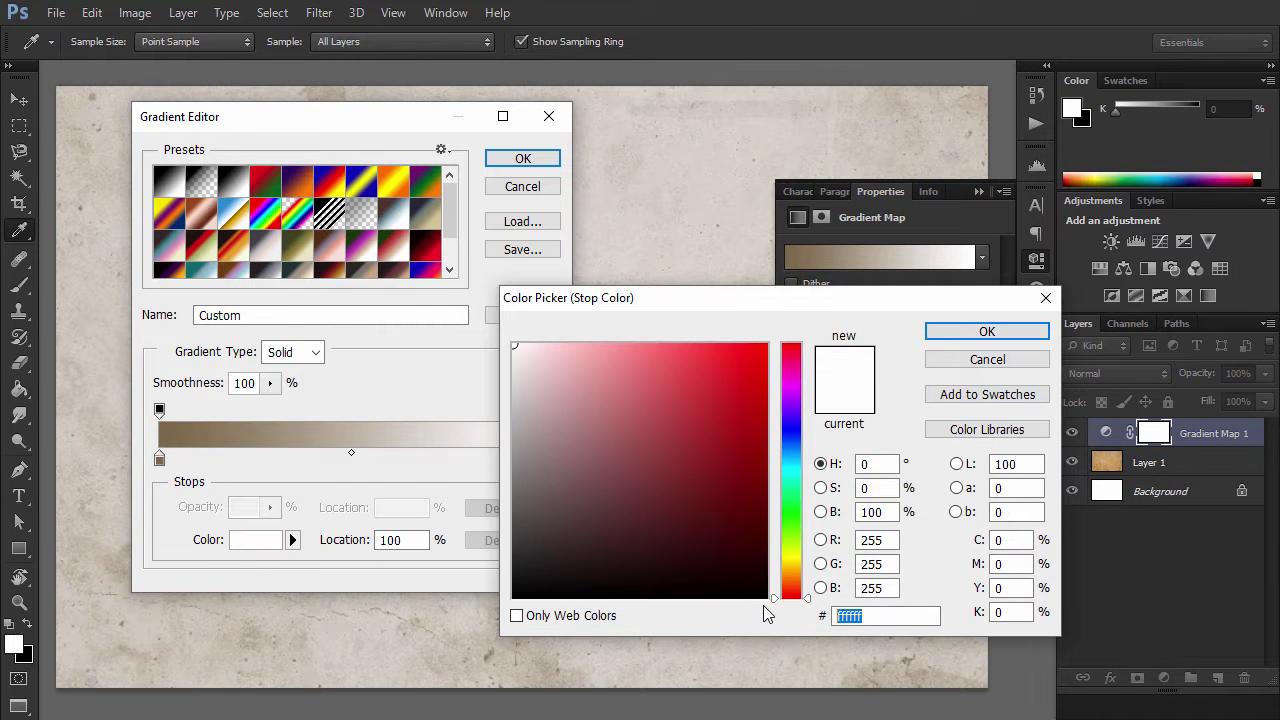
text(fffbf7)
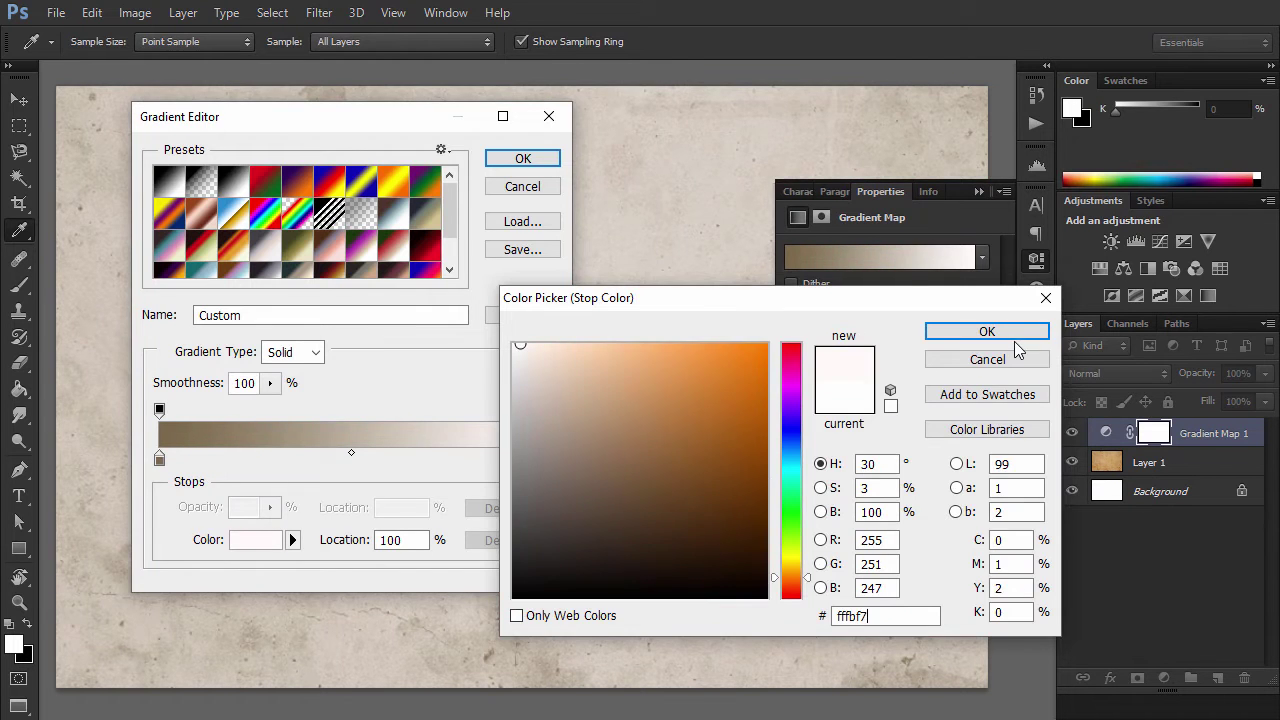
click(987, 332)
click(523, 159)
Step: Draw a black 364 px circle in the middle of the paper with the Ellipse Tool
click(650, 295)
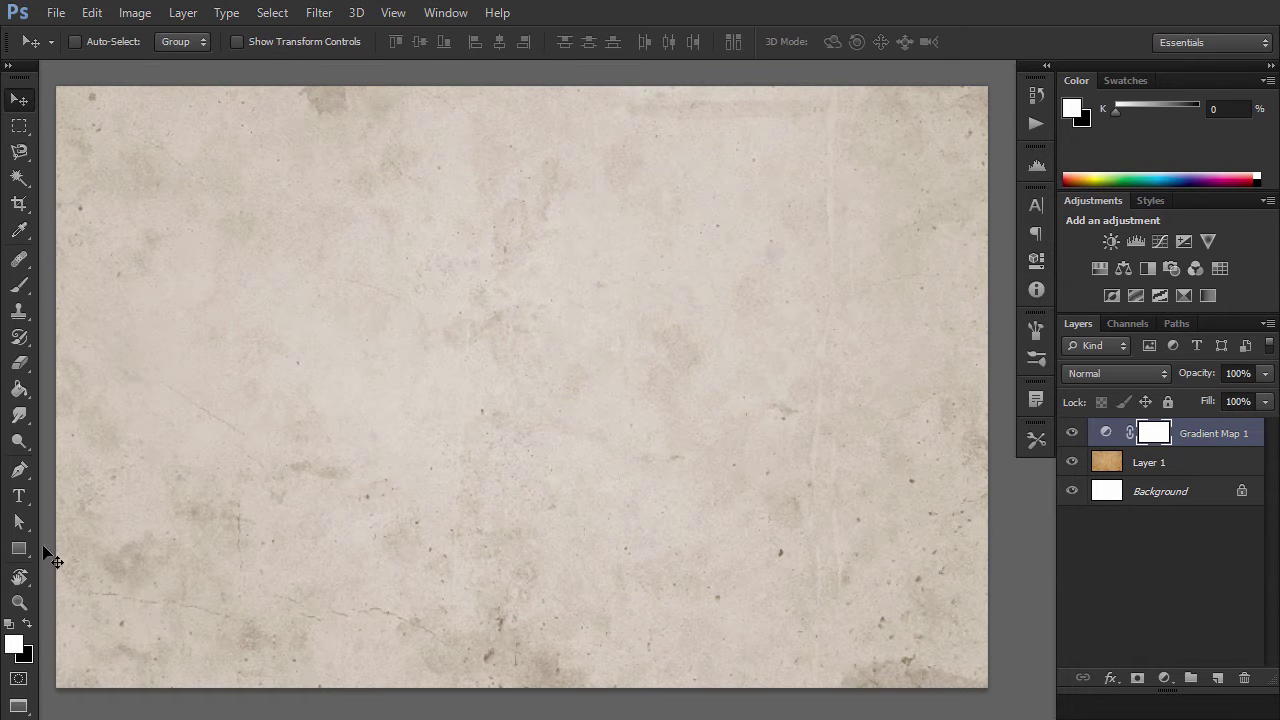
click(19, 548)
click(91, 583)
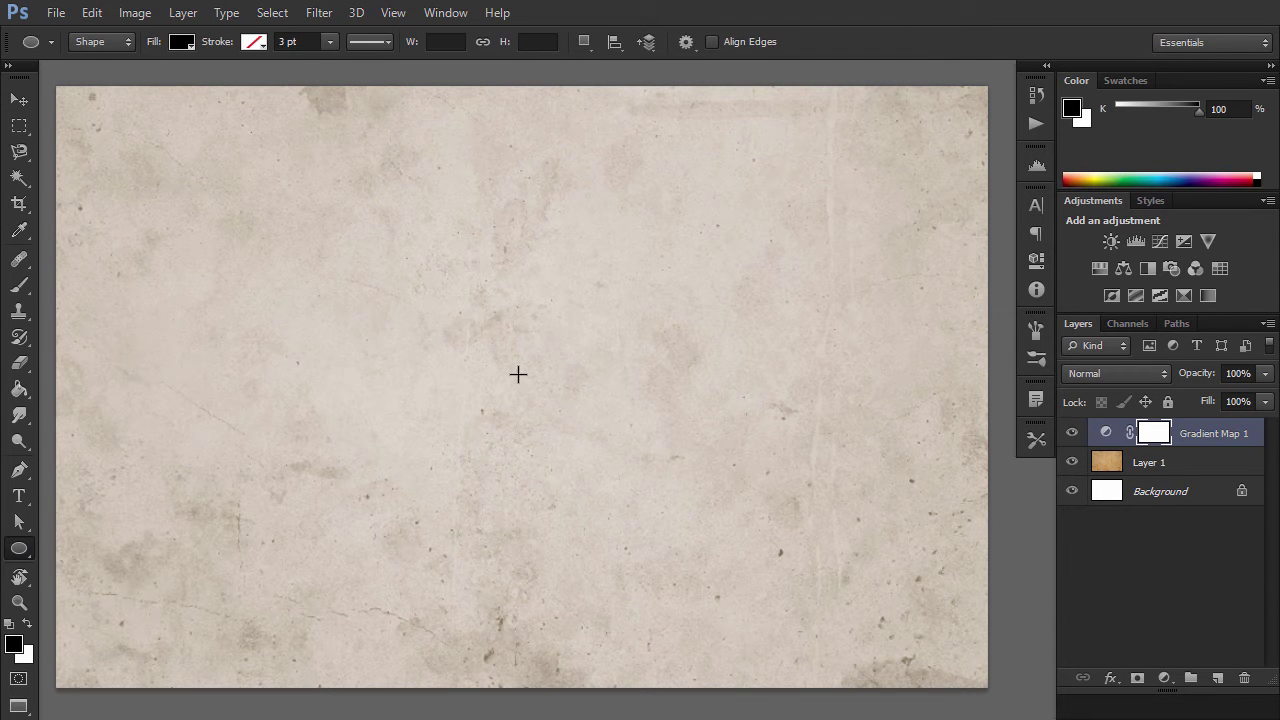
drag(520, 376, 975, 526)
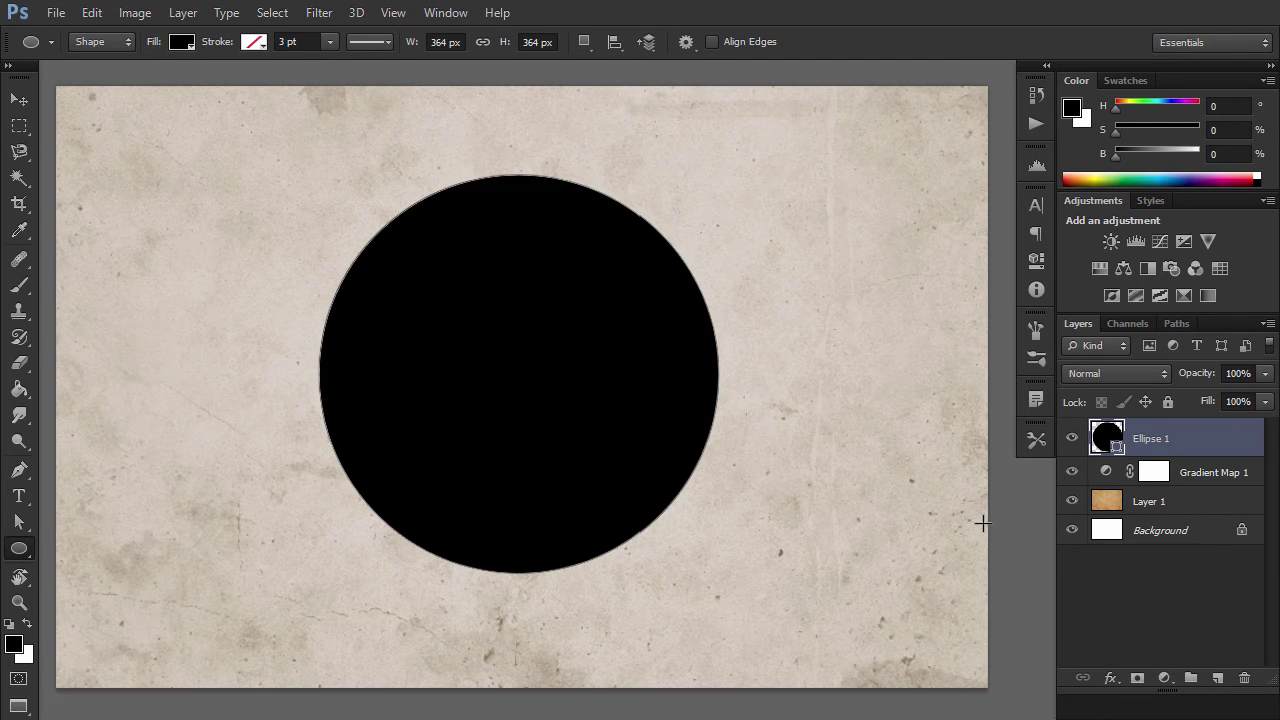
Step: Rename the ellipse layer to Circle 1 and select it together with Background
double_click(1147, 440)
text(Circle 1)
key(Return)
click(1160, 532)
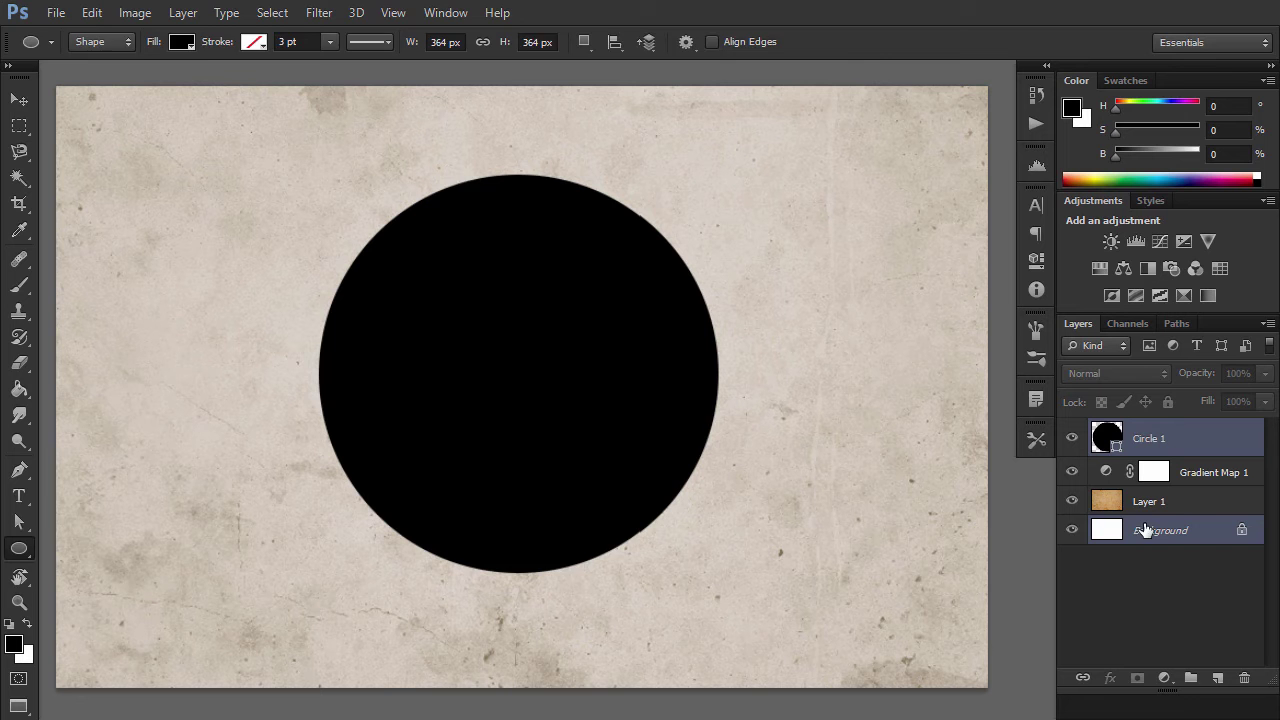
Step: Centre Circle 1 vertically and horizontally on the canvas
key(v)
click(420, 42)
click(499, 42)
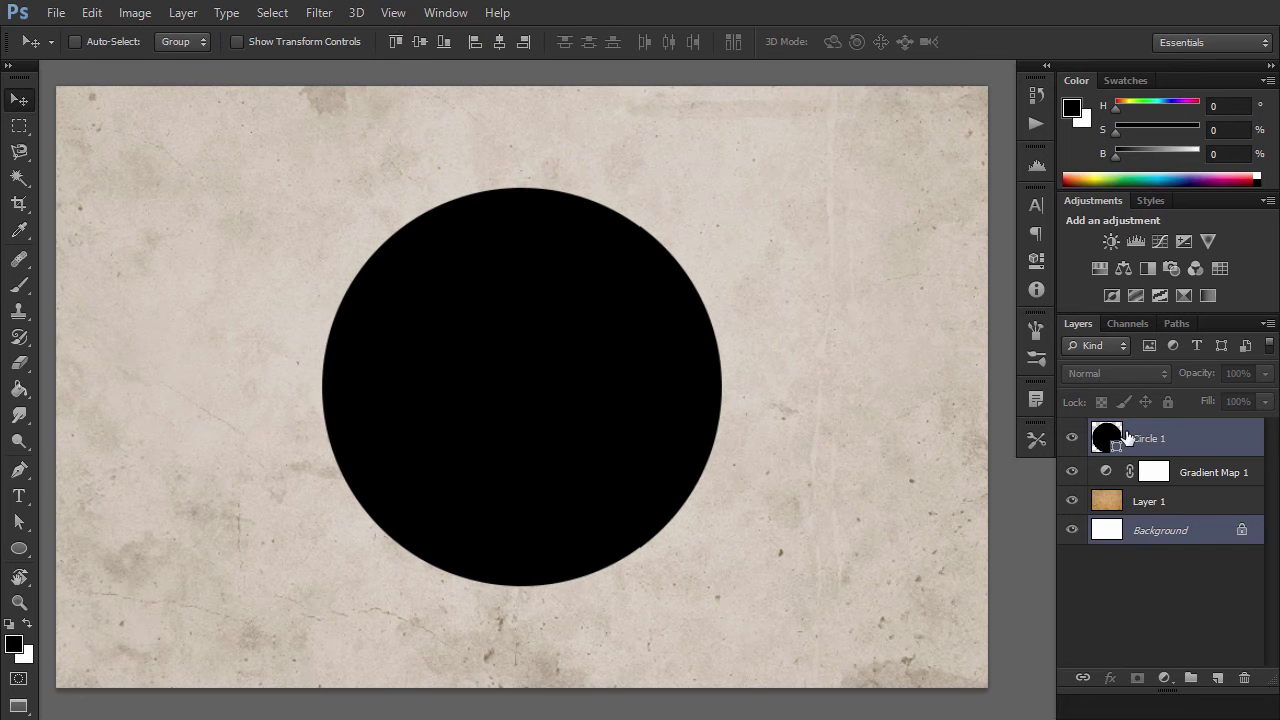
Step: Duplicate Circle 1 three times and name the copies Circle 2, Circle 3 and Circle 4
click(1120, 438)
key(ctrl+j)
key(ctrl+j)
key(ctrl+j)
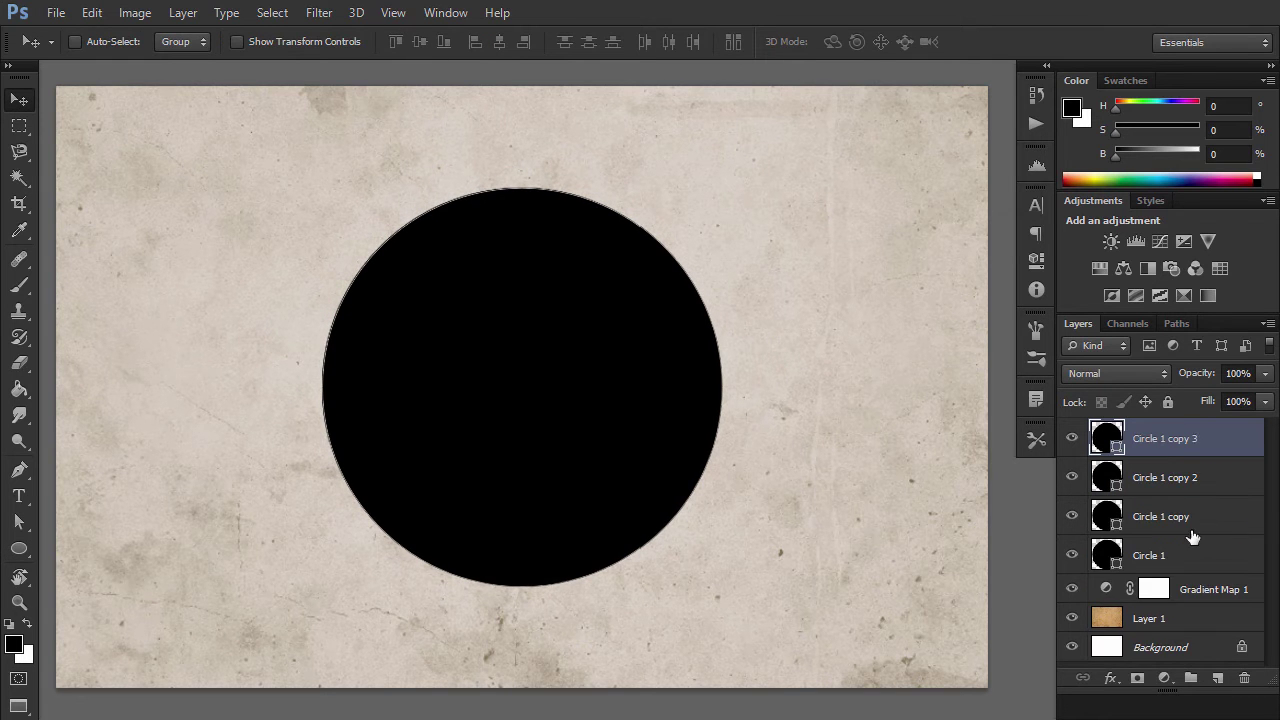
double_click(1176, 517)
text(Circle 2)
double_click(1180, 478)
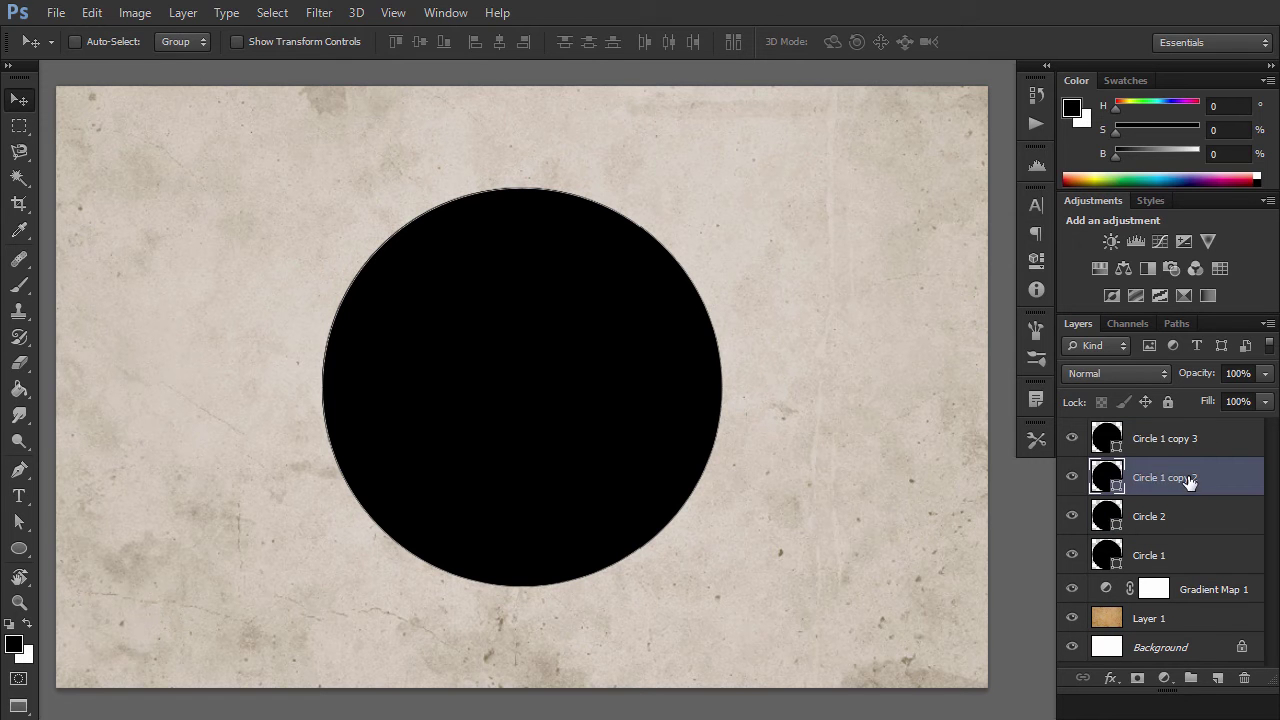
text(Circle 3)
key(Return)
double_click(1175, 440)
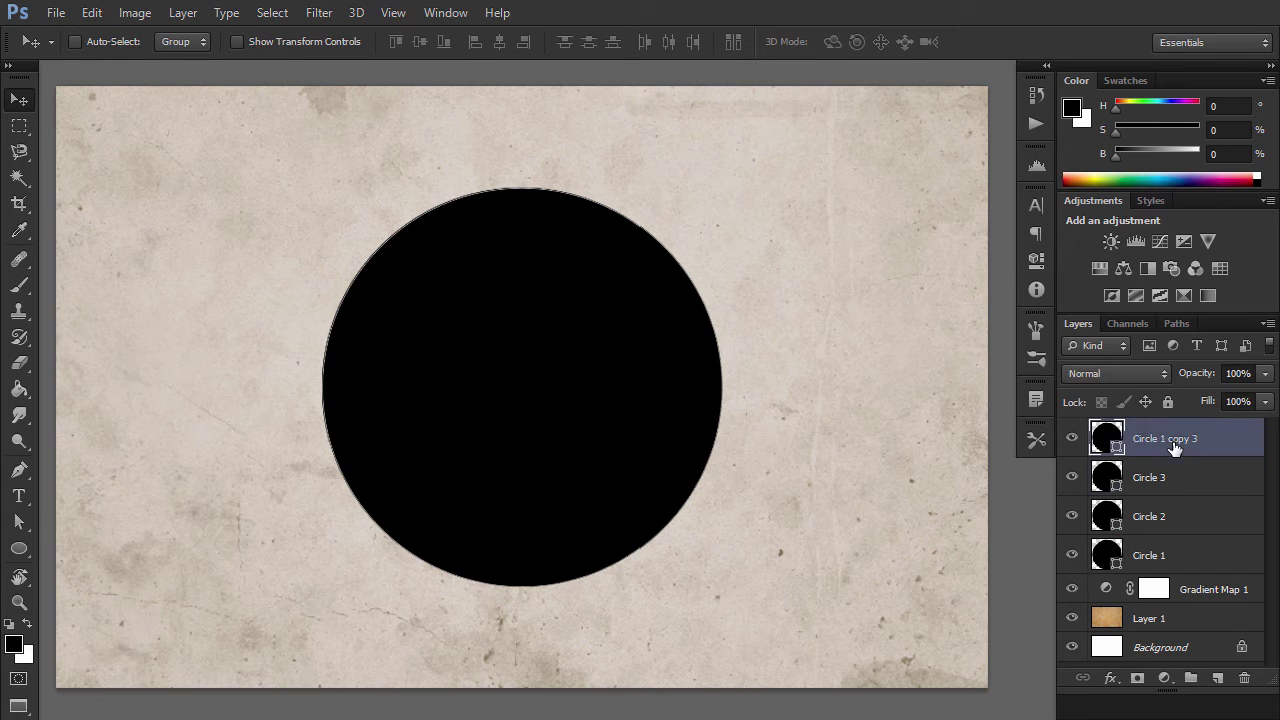
text(Circle 4)
key(Return)
Step: Hide the three circle copies and drop Circle 1's fill to 0%
drag(1072, 438, 1074, 509)
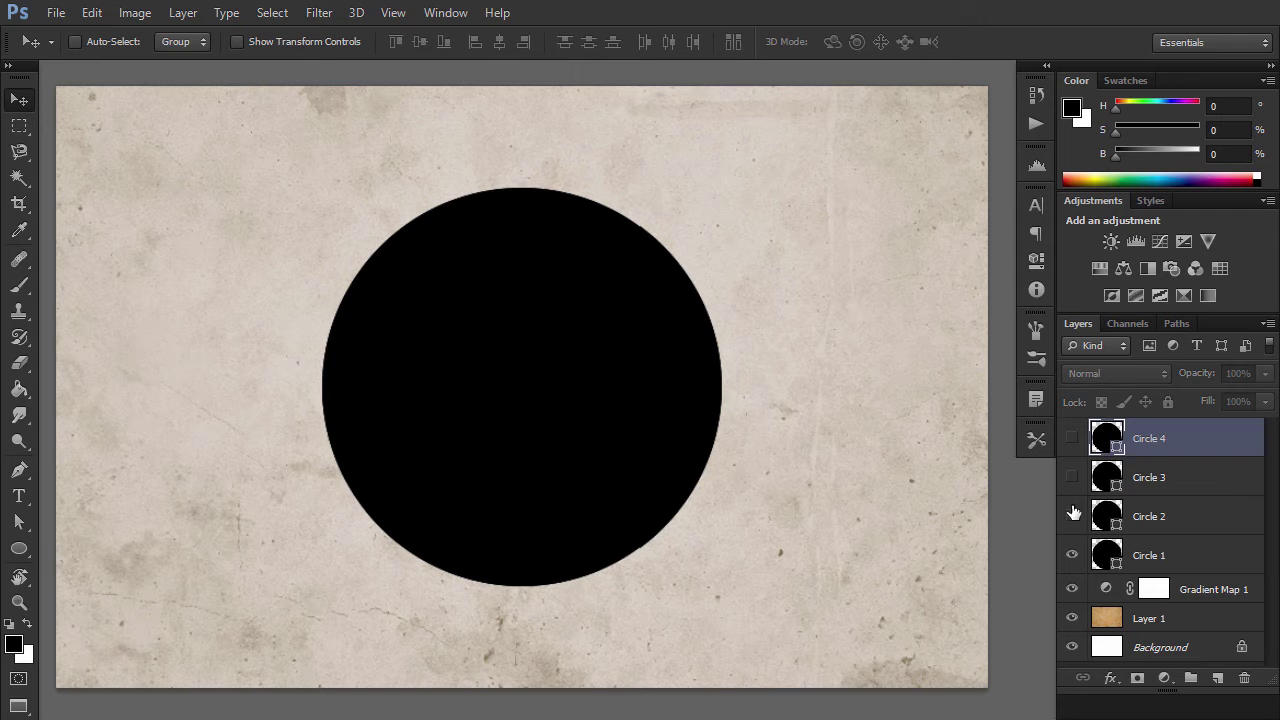
click(1188, 560)
click(1265, 402)
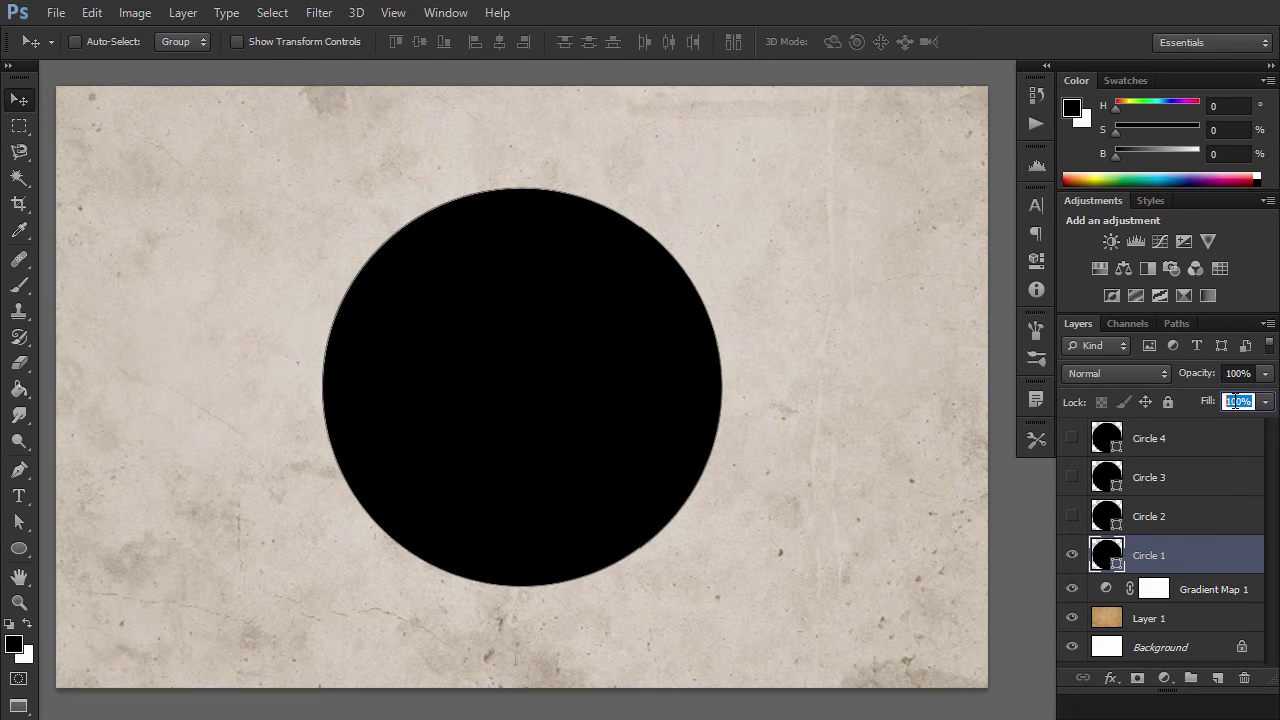
drag(1262, 420, 1160, 420)
Step: Add a 6 px black stroke to Circle 1 in Layer Style
double_click(1203, 560)
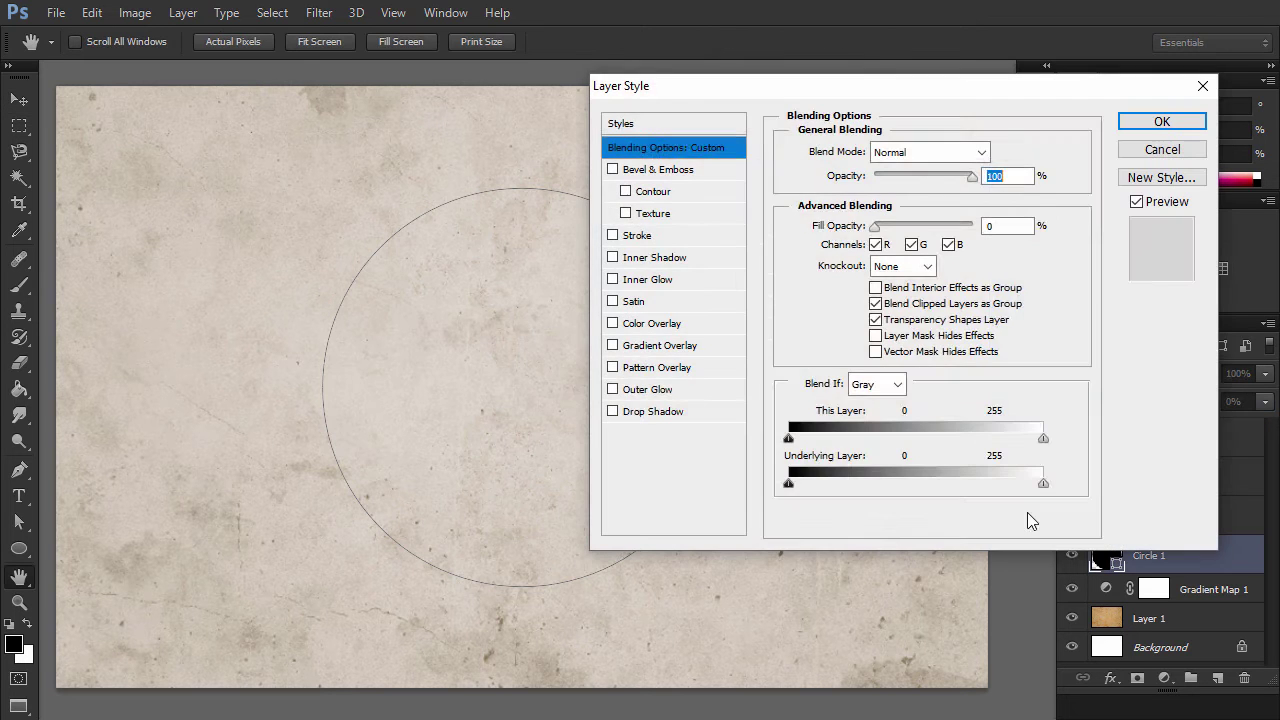
click(613, 235)
click(655, 238)
double_click(990, 150)
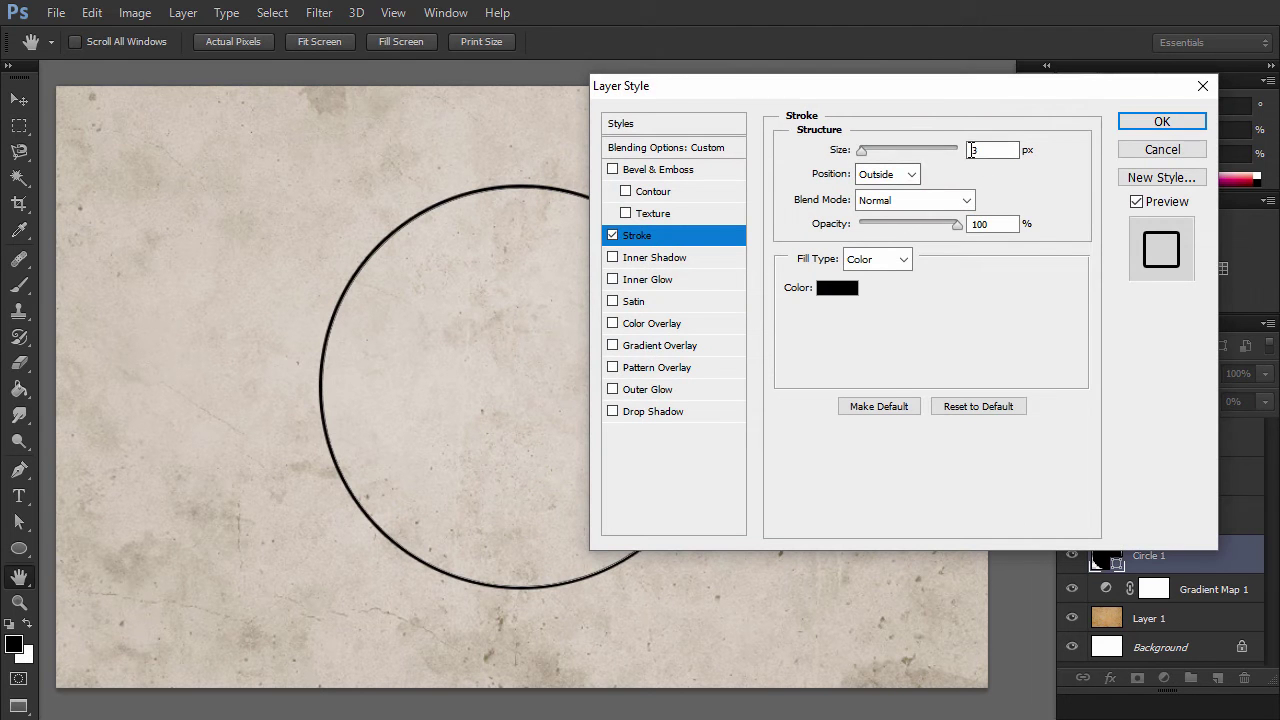
text(6)
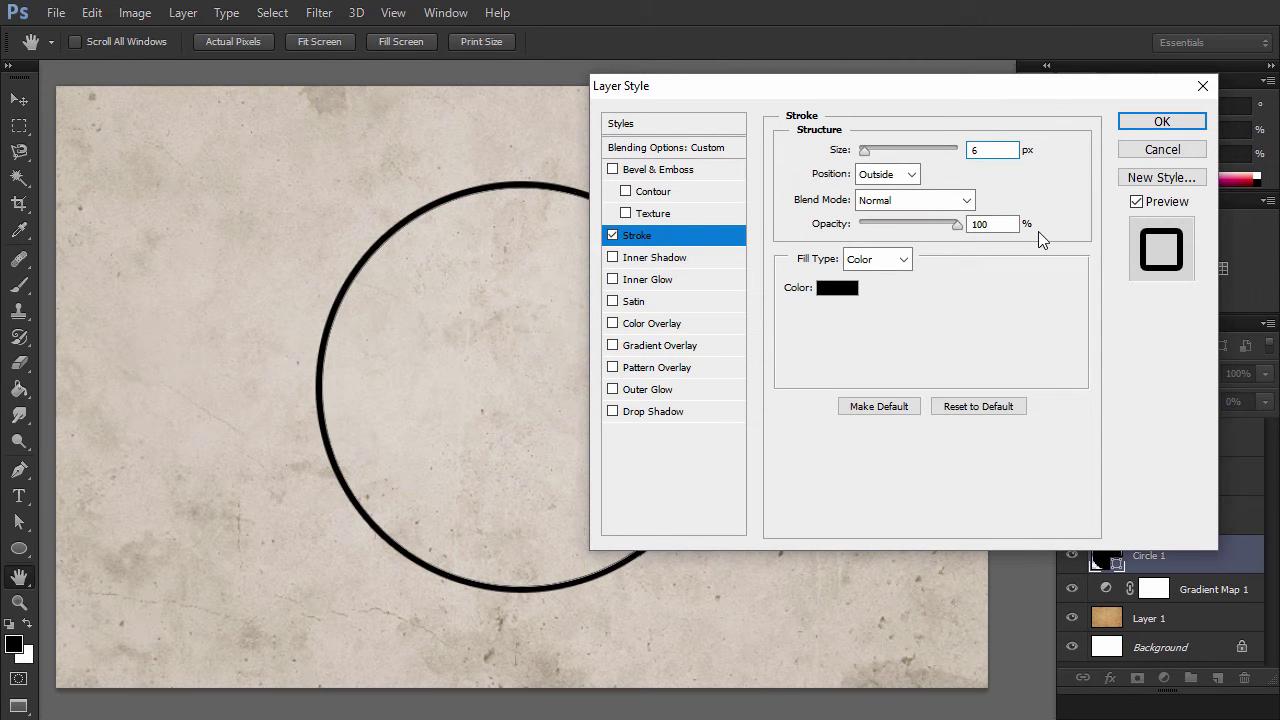
Step: Apply Circle 1's 6 px stroke, then show and select Circle 2
click(1124, 124)
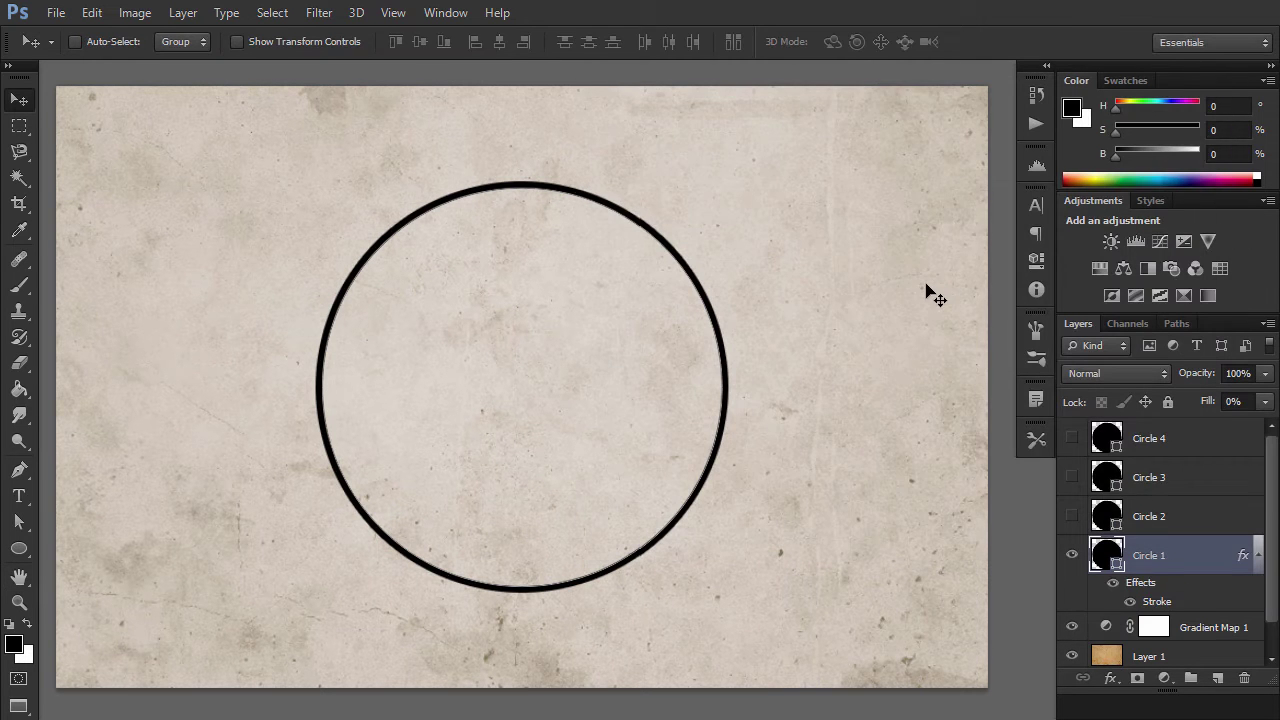
click(1072, 516)
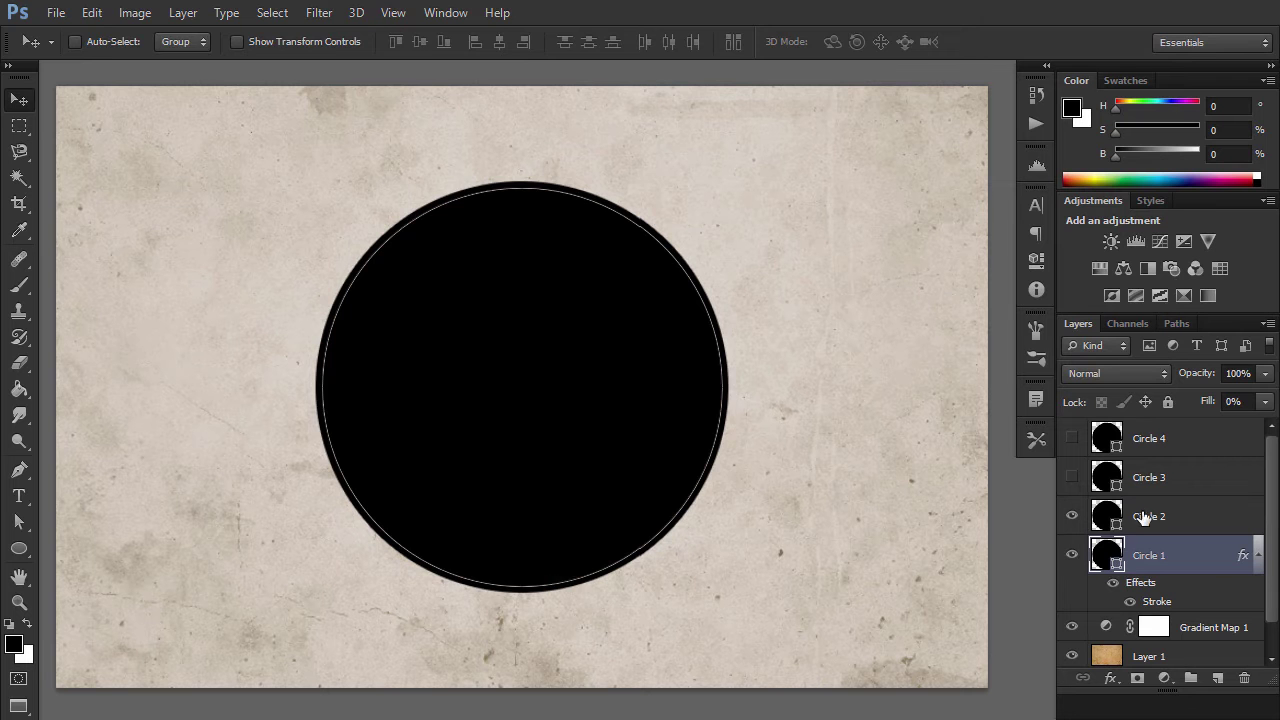
click(1146, 517)
Step: Scale the Circle 2 disc to 95% with Free Transform
key(ctrl+t)
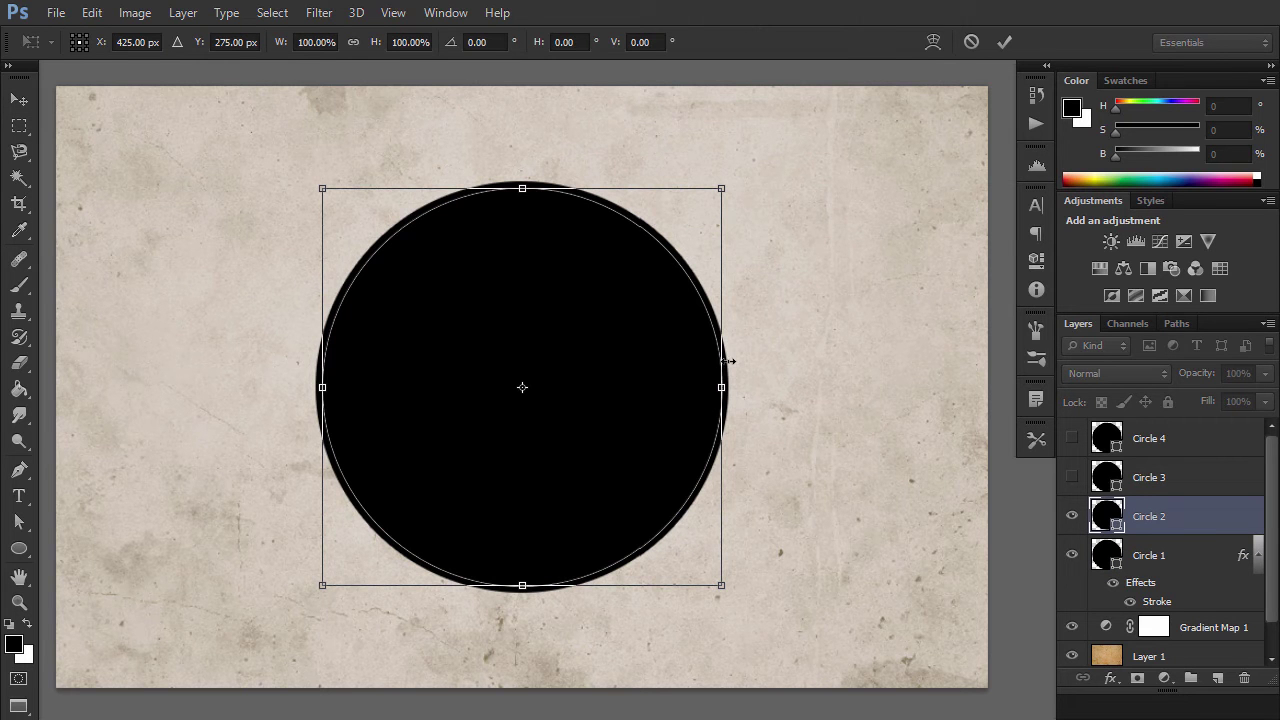
click(322, 42)
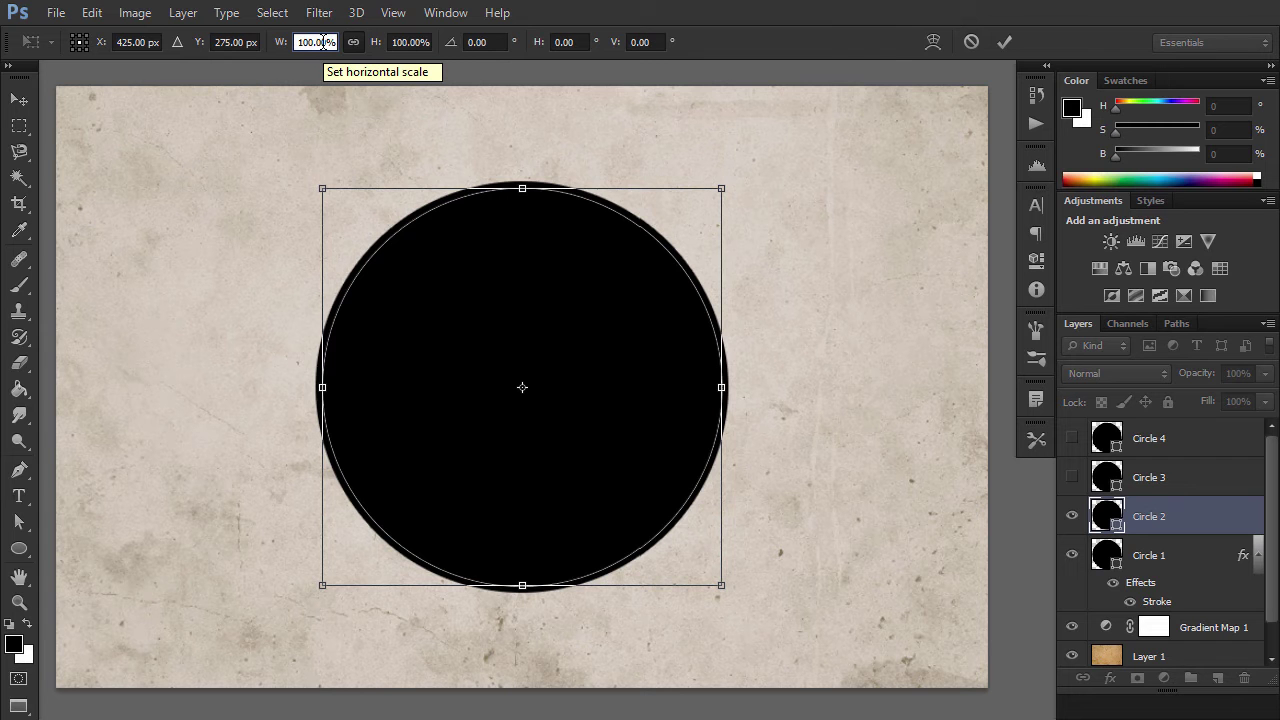
double_click(327, 42)
text(95)
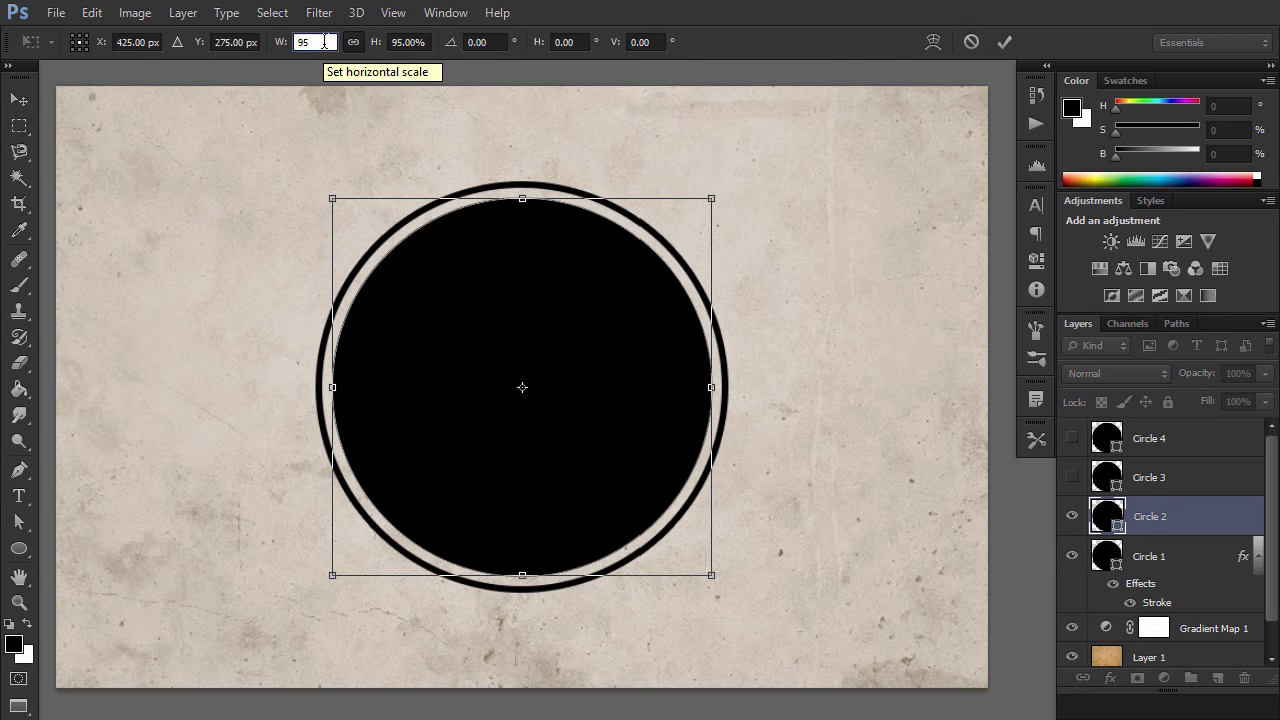
key(Return)
key(Return)
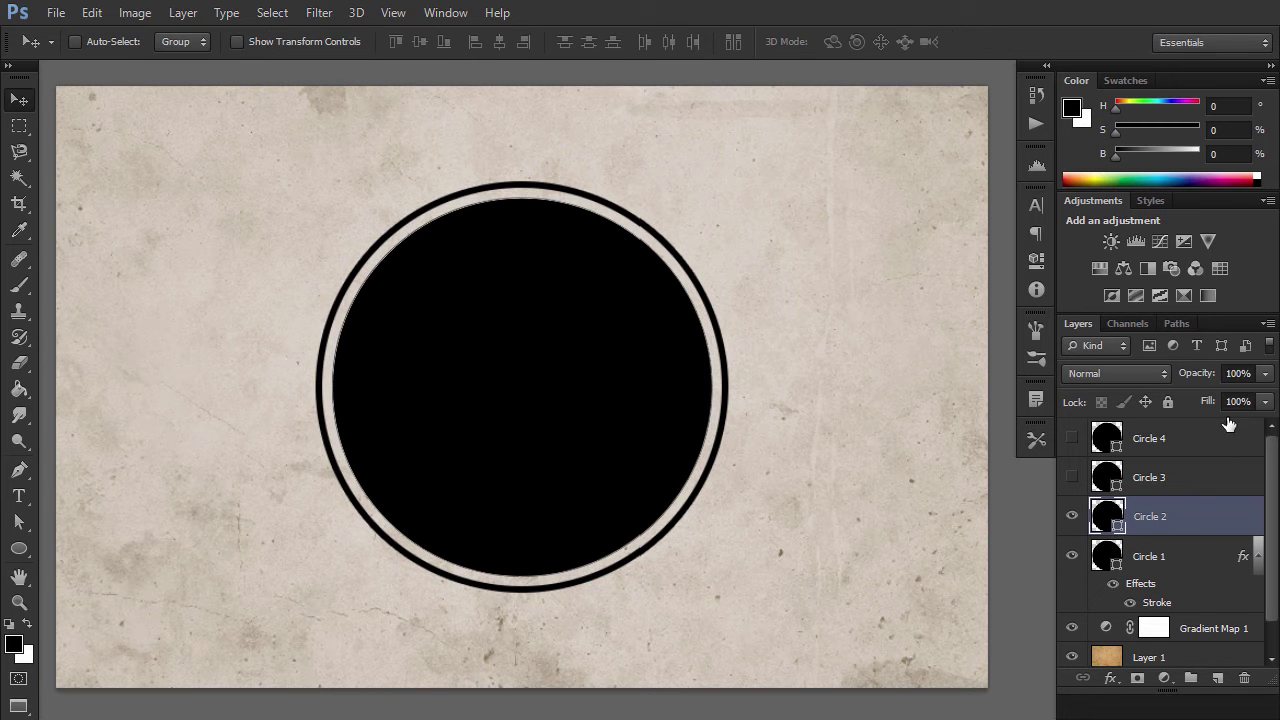
Step: Set Circle 2's fill to 0% and give it a 4 px black stroke
click(1238, 401)
text(0)
key(Return)
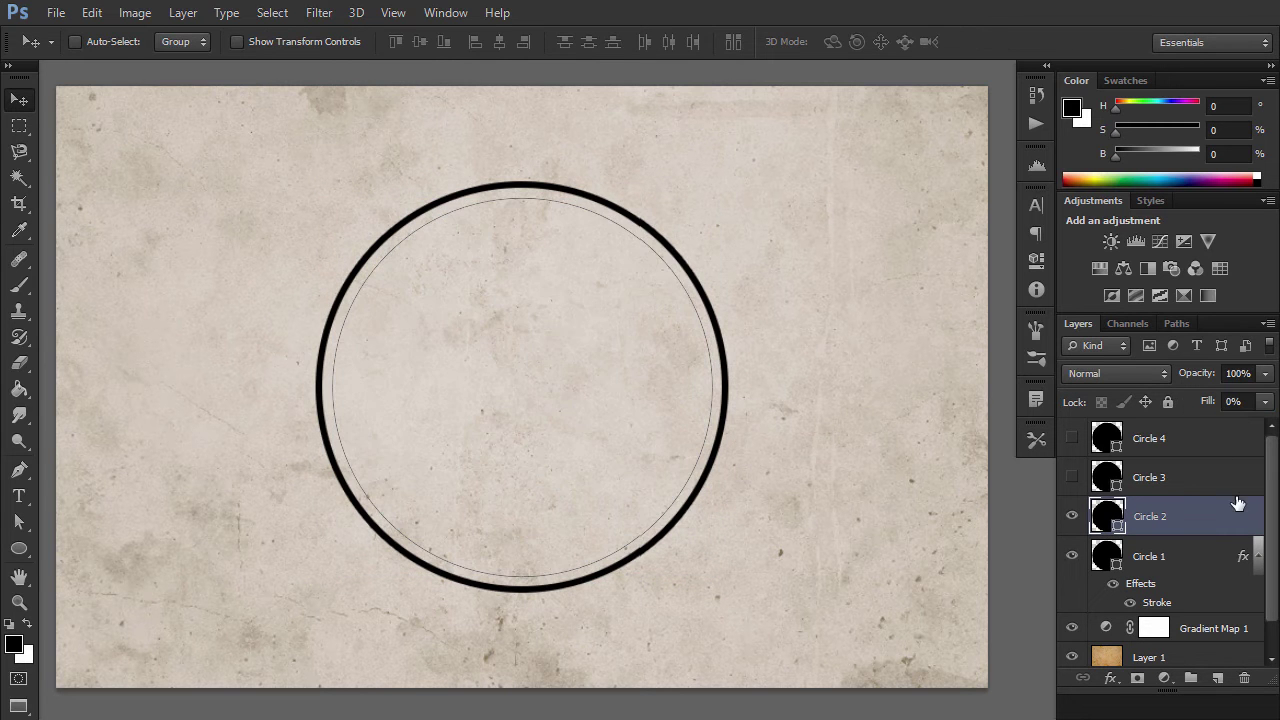
double_click(1218, 515)
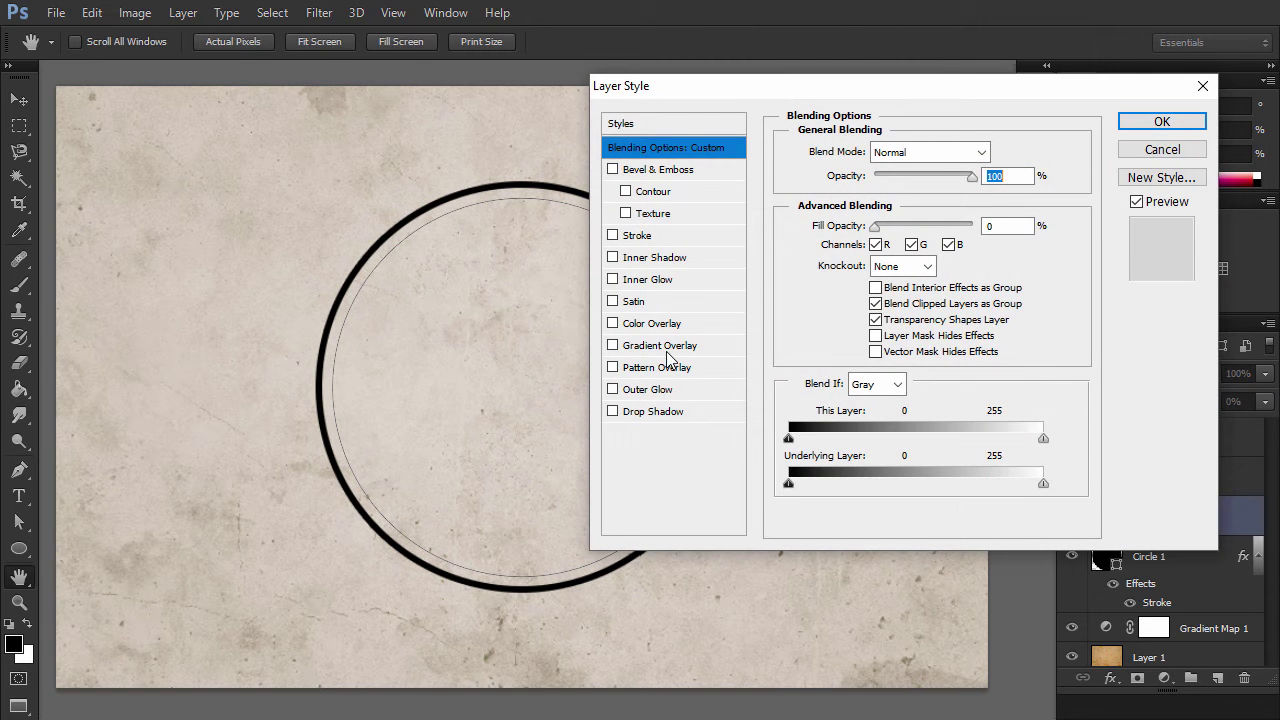
click(632, 236)
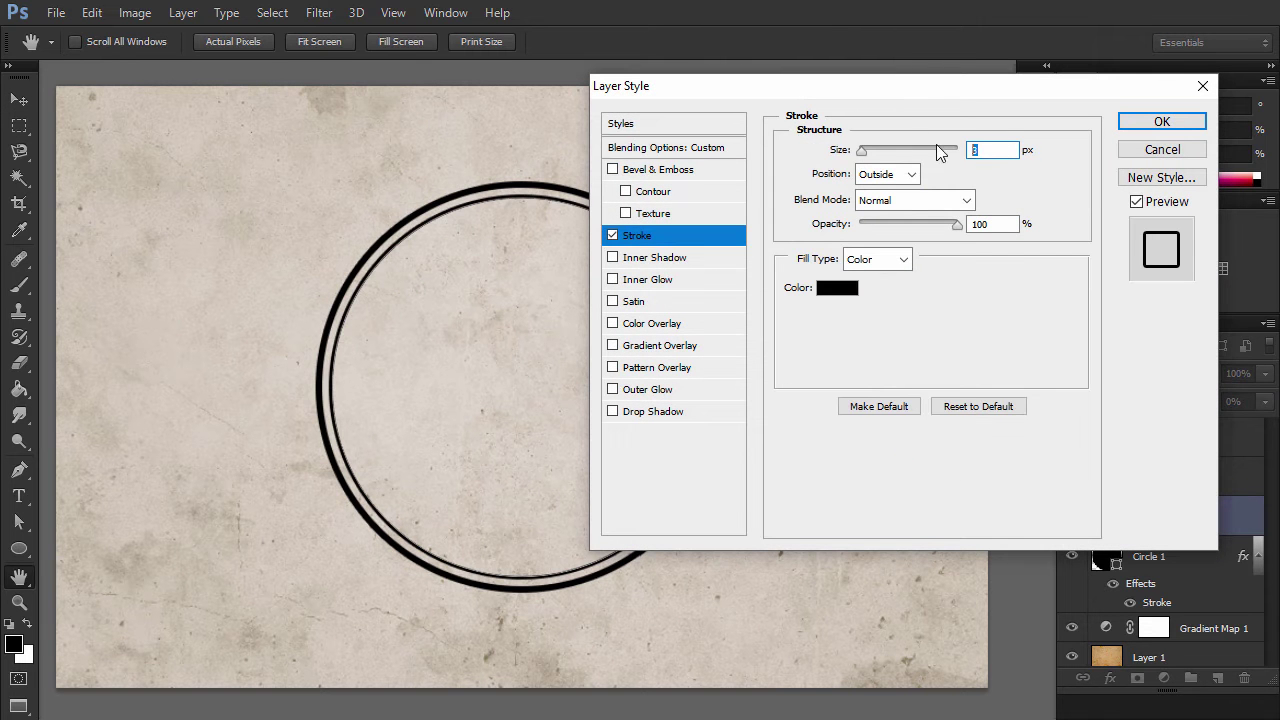
text(4)
click(1161, 121)
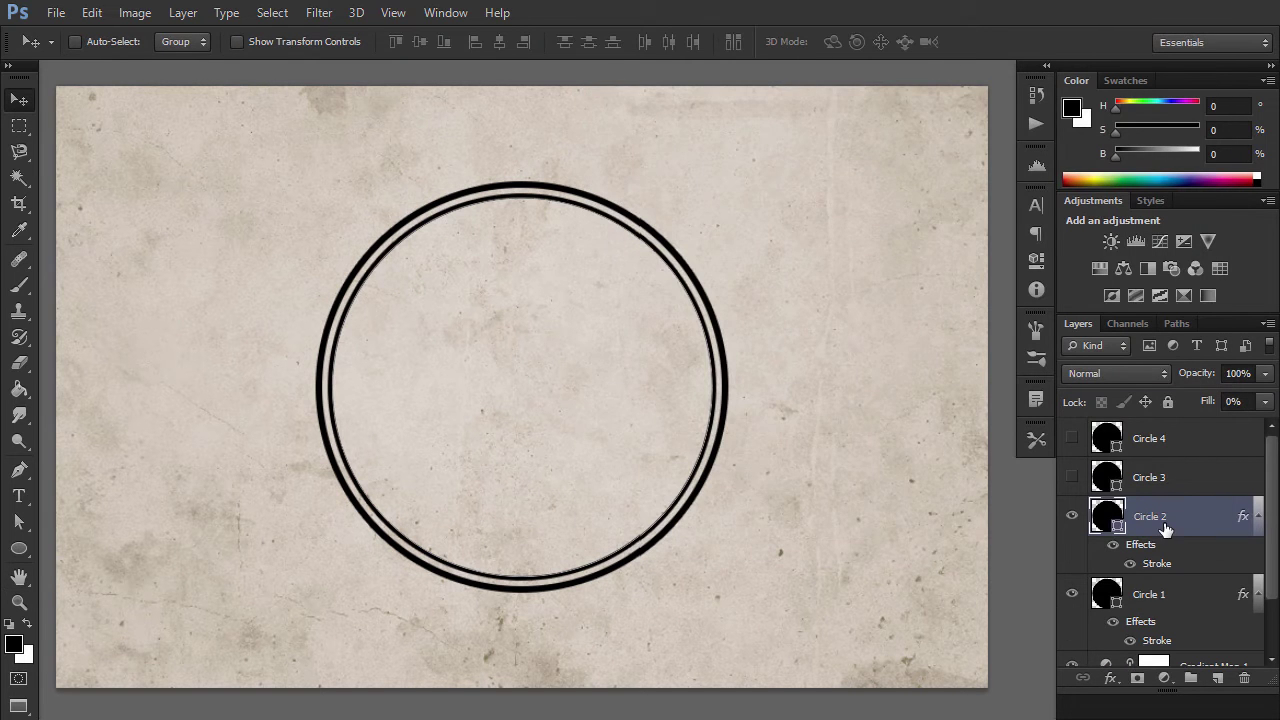
Step: Show Circle 3 and scale it to 70% with Free Transform
click(1160, 477)
click(1072, 477)
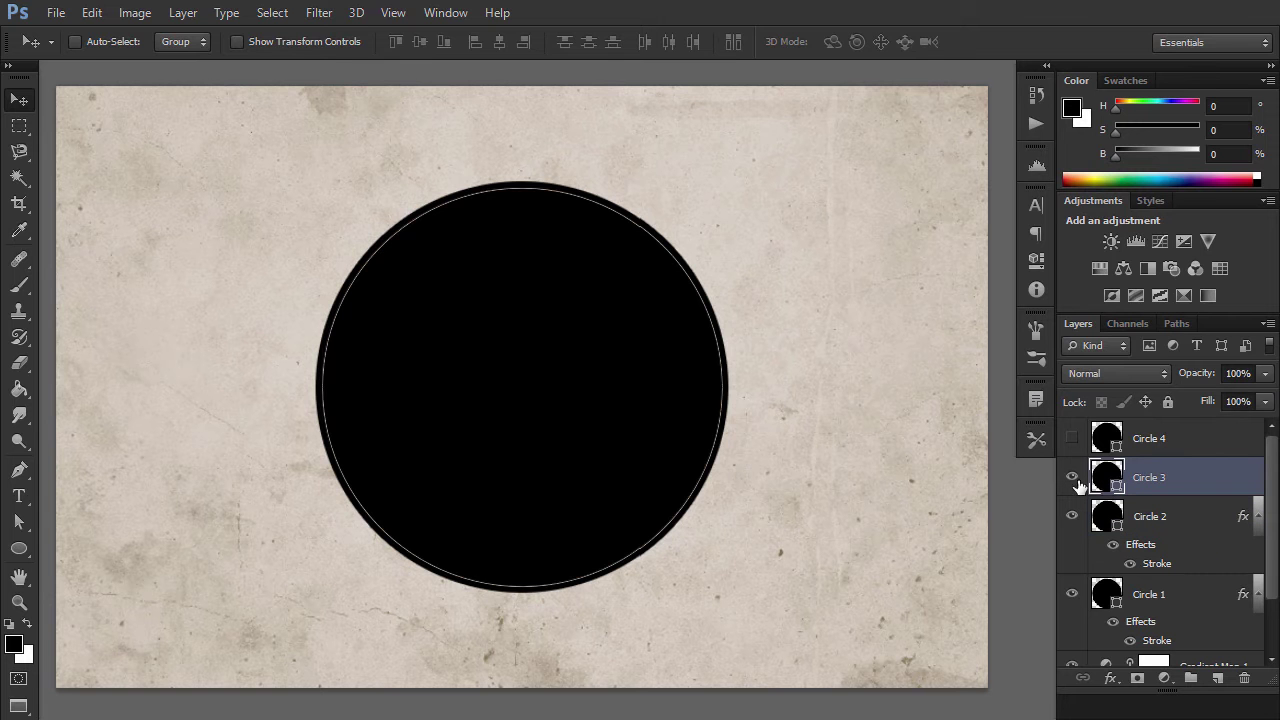
key(ctrl+t)
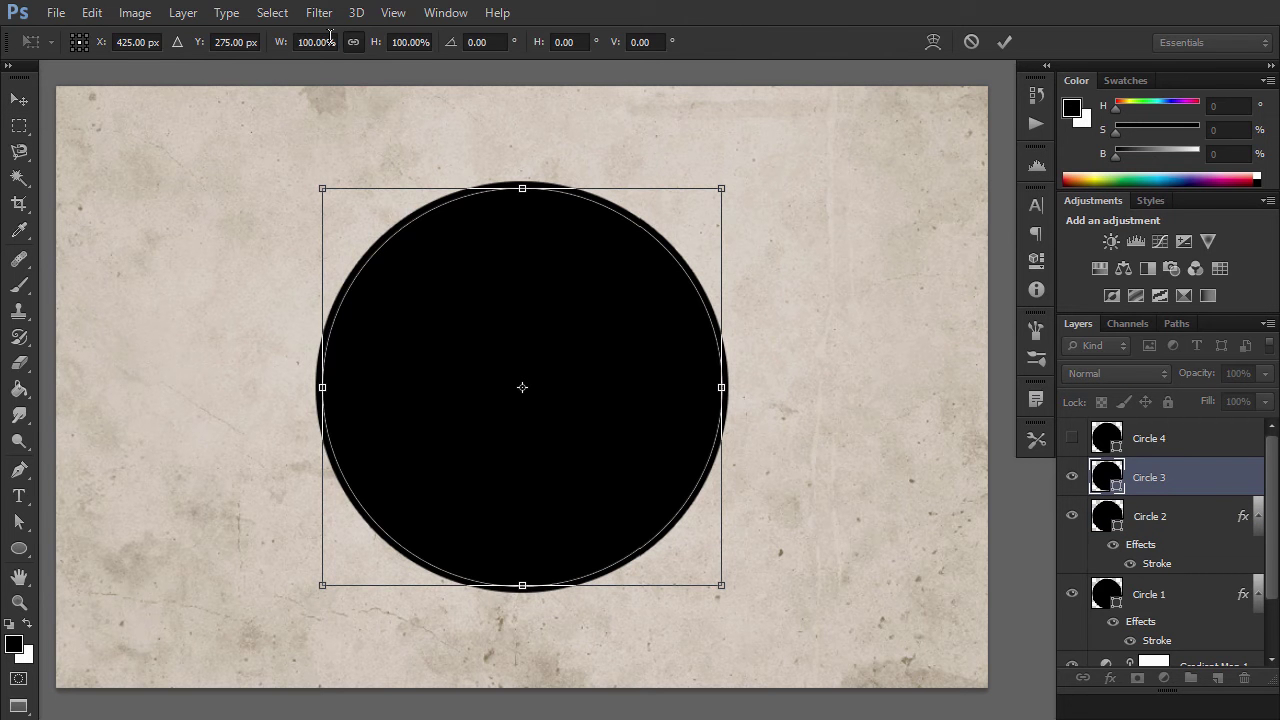
click(328, 41)
text(70)
key(Return)
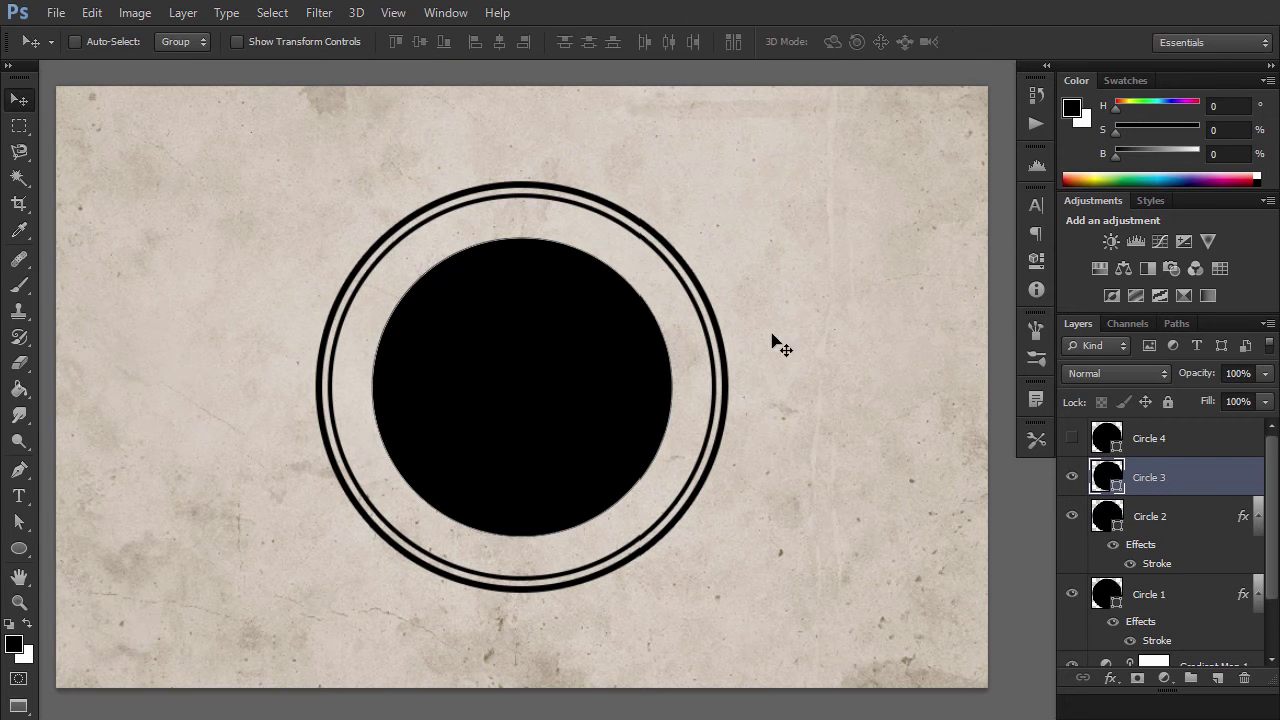
Step: Drop Circle 3's fill to 0% and add a stroke outline
click(1265, 401)
drag(1246, 421, 1160, 423)
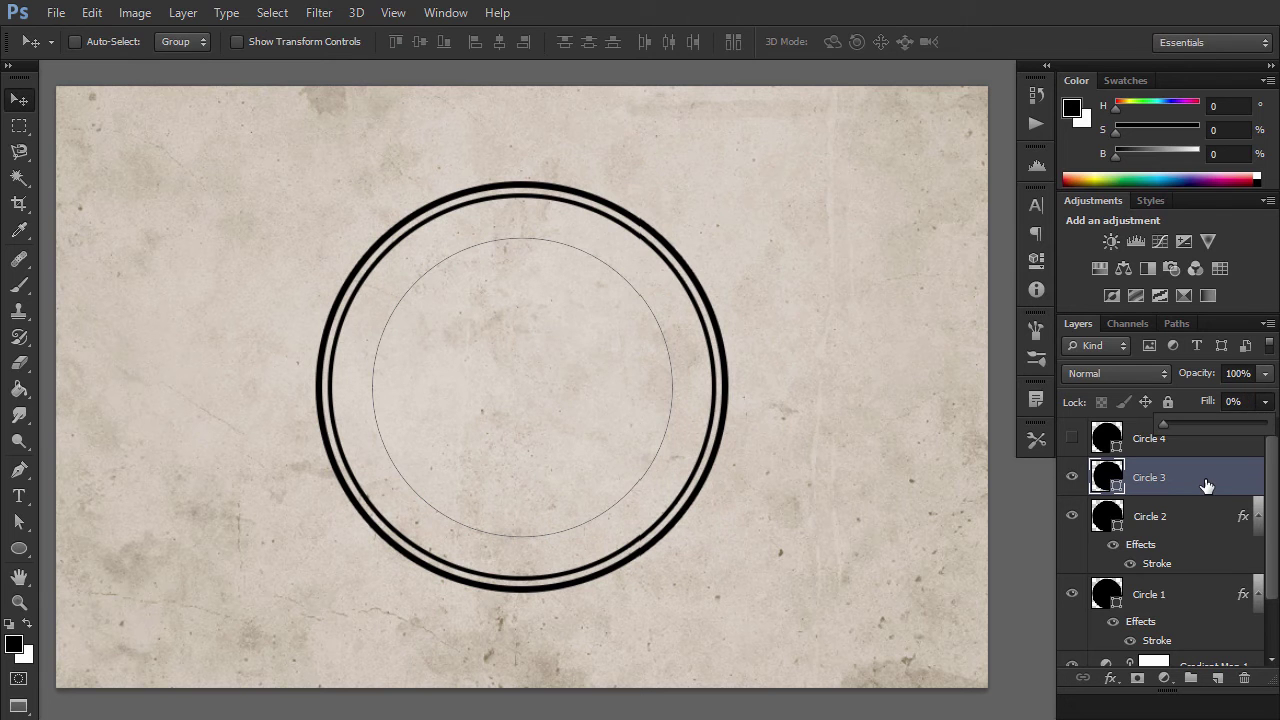
double_click(1207, 485)
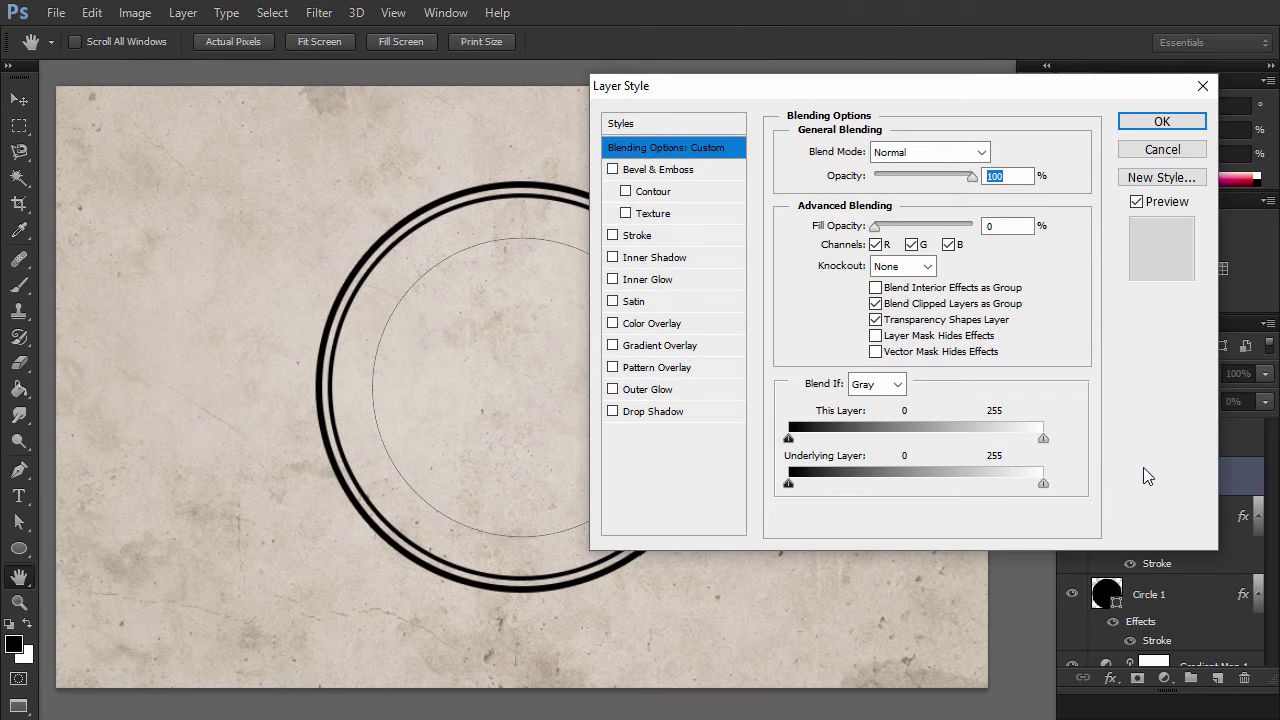
click(660, 237)
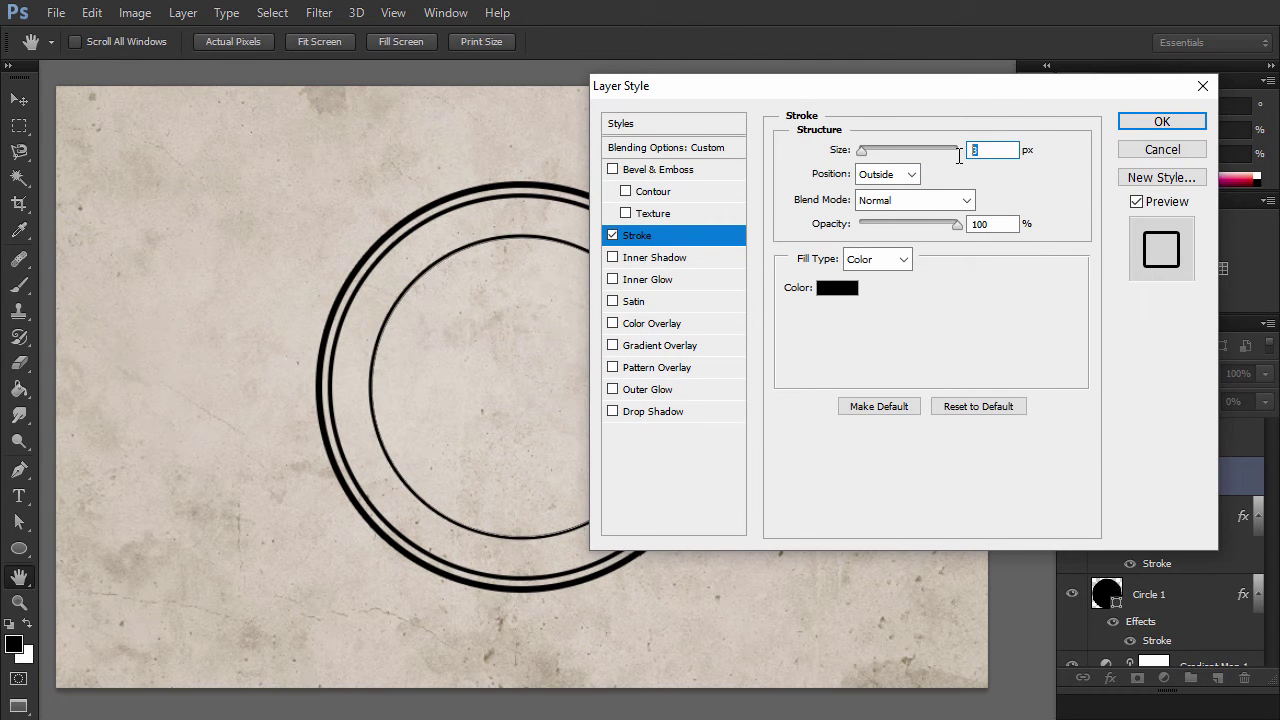
Step: Confirm Circle 3's 6 px stroke, then show and select Circle 4
text(6)
click(1160, 121)
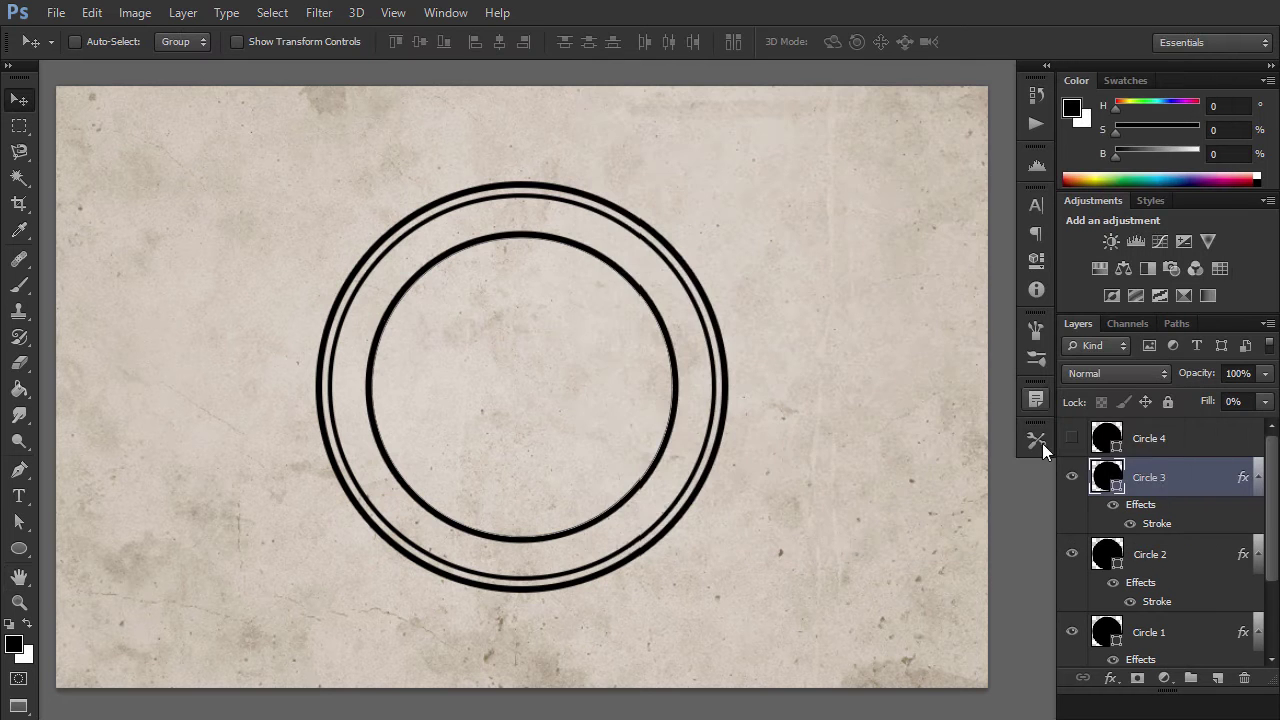
click(1071, 438)
click(1152, 440)
Step: Scale Circle 4 to 70% with Free Transform
key(ctrl+t)
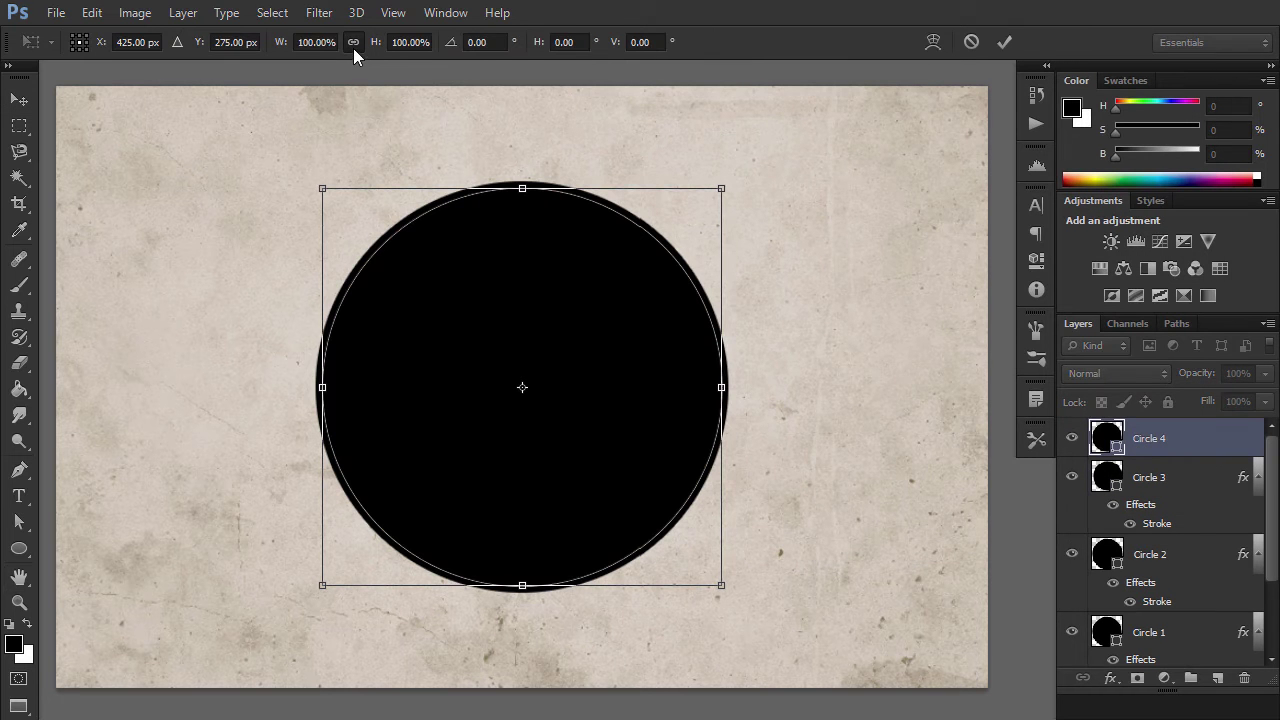
click(330, 42)
double_click(330, 42)
text(70)
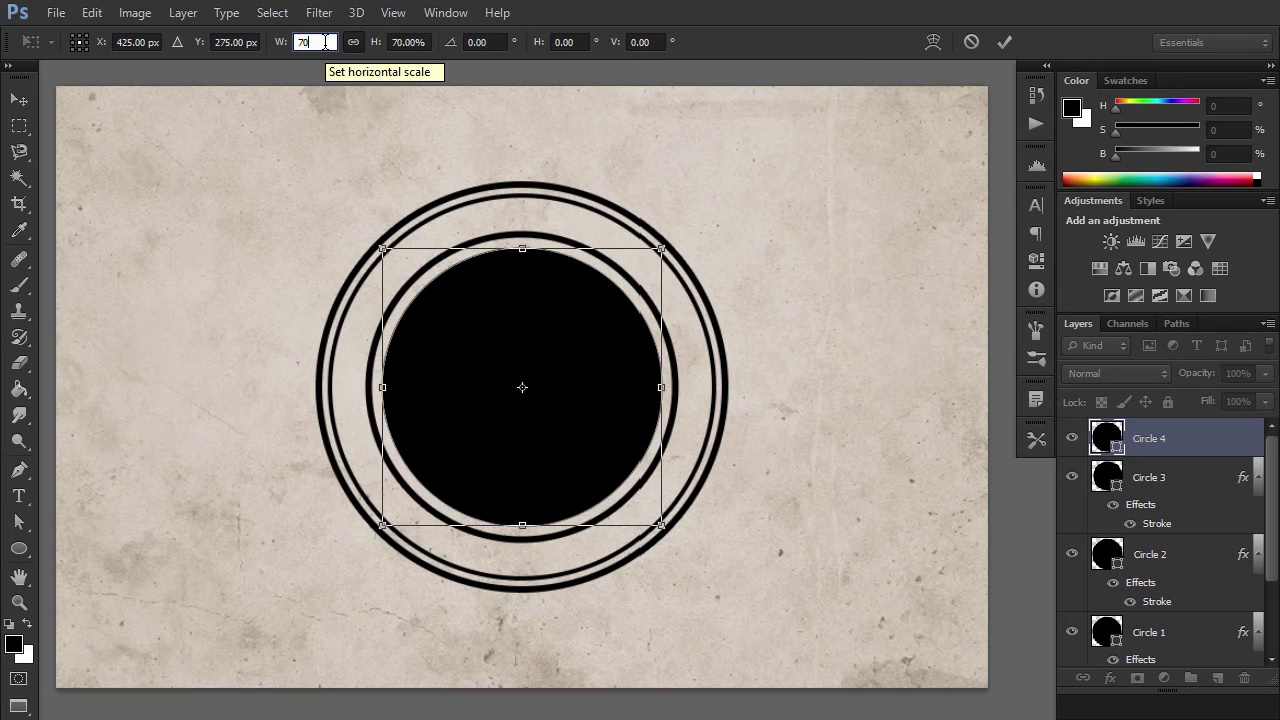
key(Return)
Step: Set Circle 4's fill to 0% and give it a 4 px black stroke
drag(1265, 401, 1129, 420)
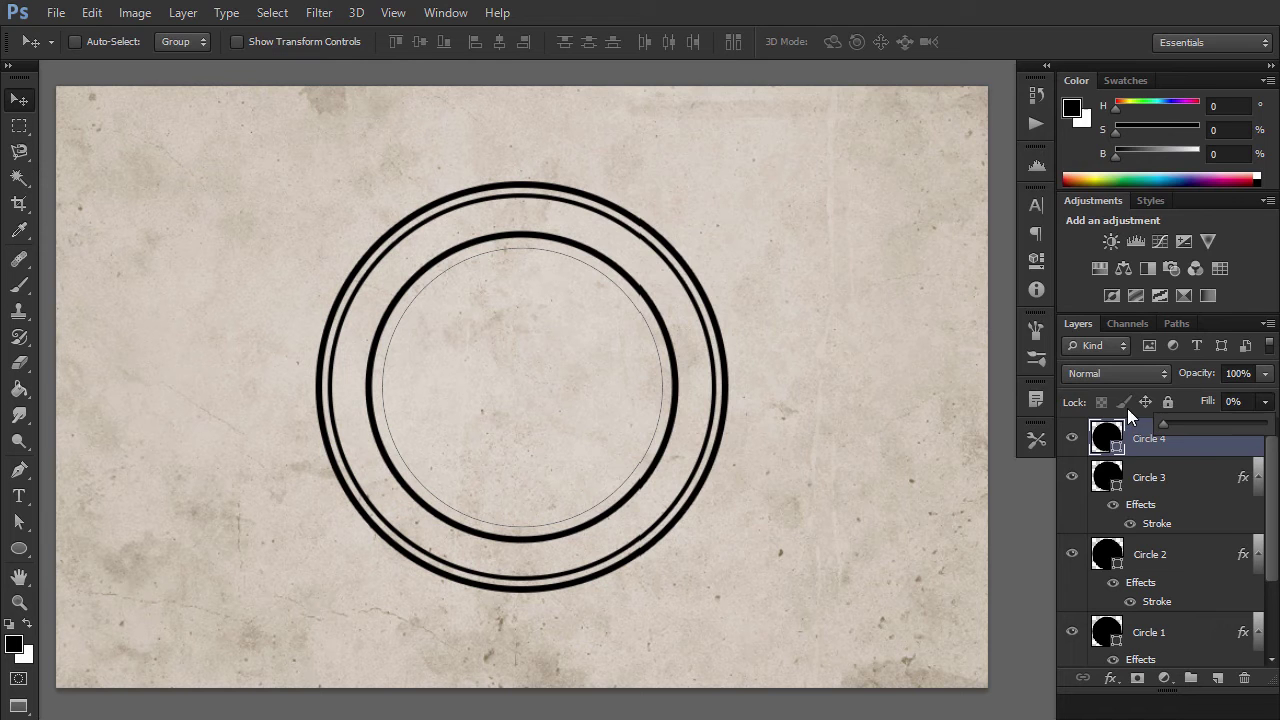
double_click(1214, 455)
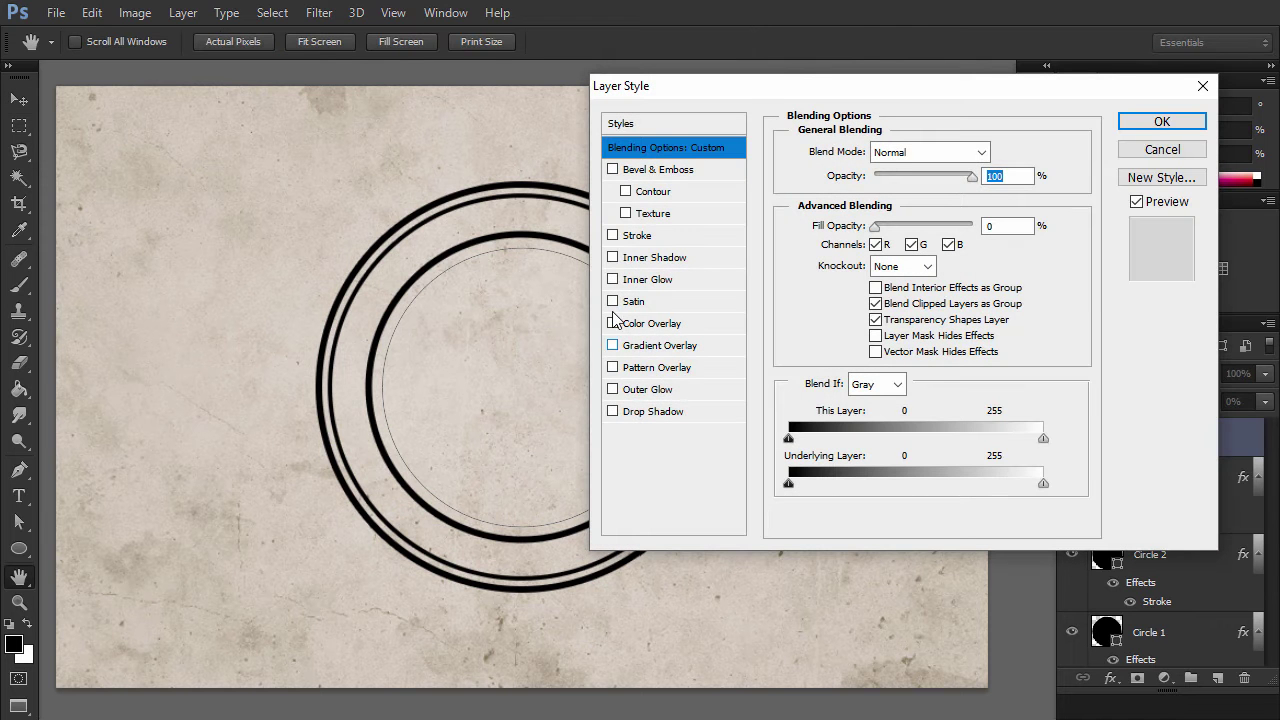
click(615, 236)
click(637, 236)
double_click(992, 150)
text(4)
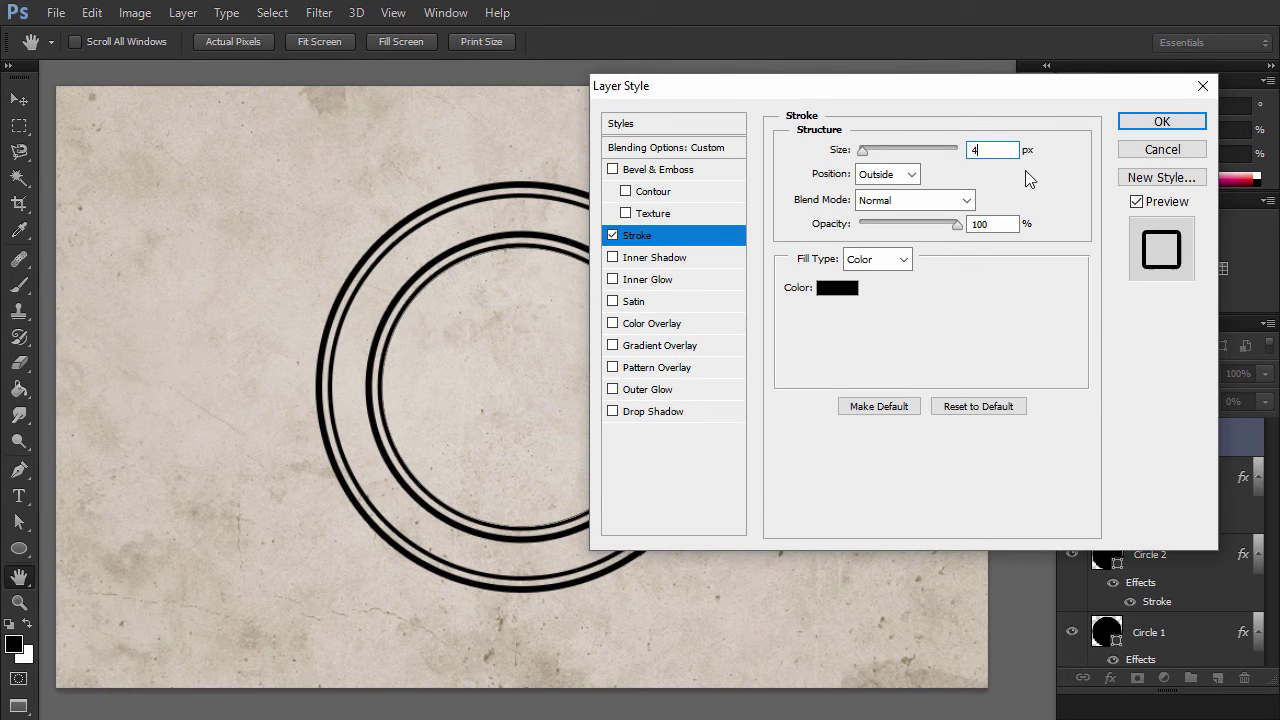
key(Return)
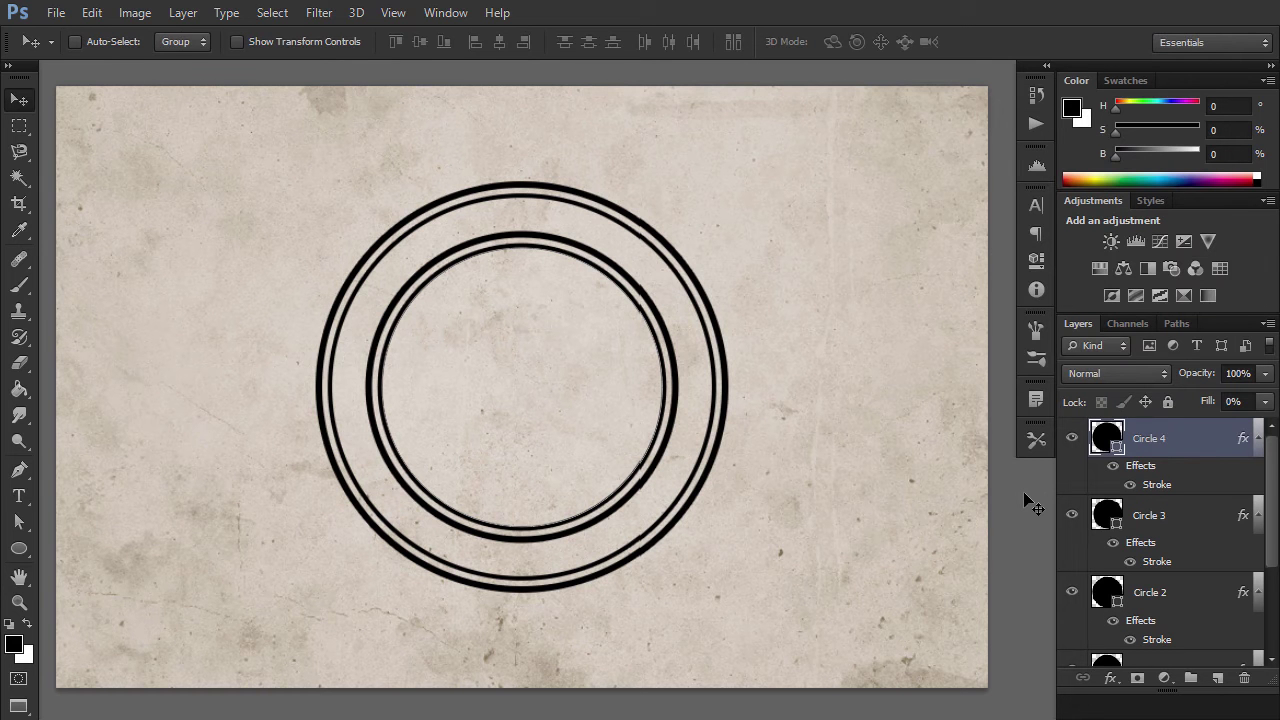
Step: Switch to the Custom Shape tool with defined proportions
click(28, 563)
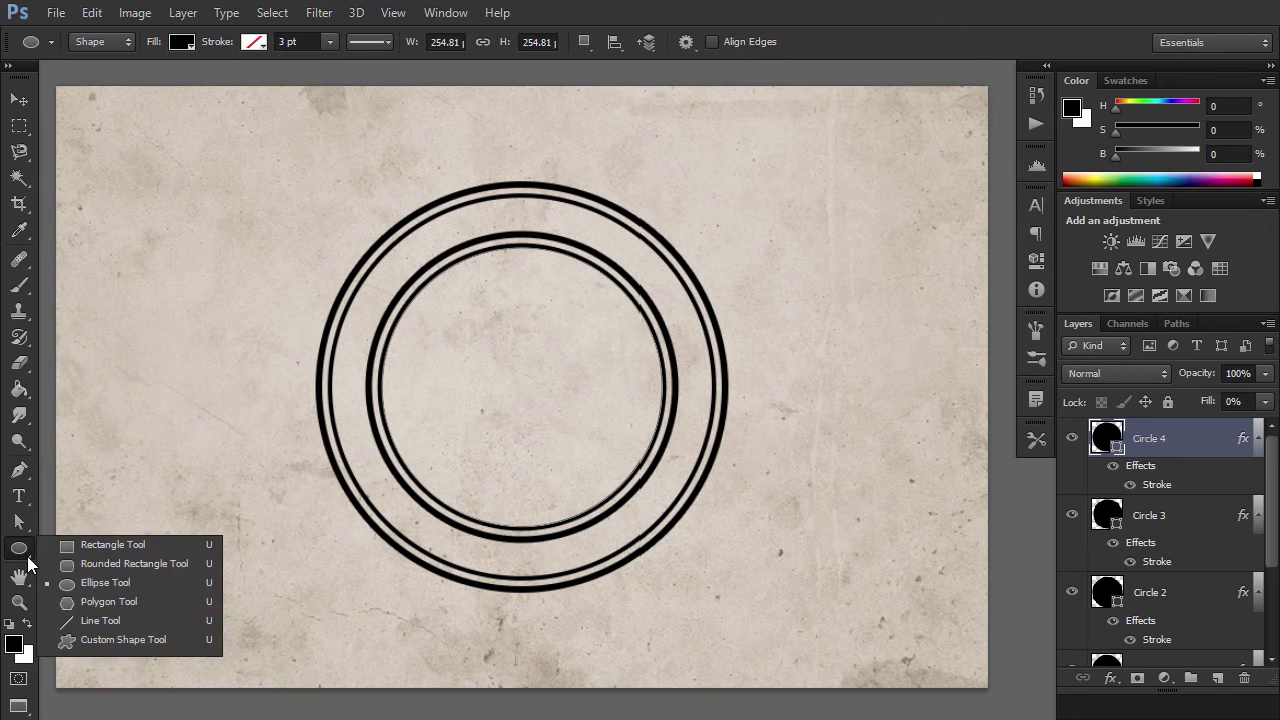
click(110, 639)
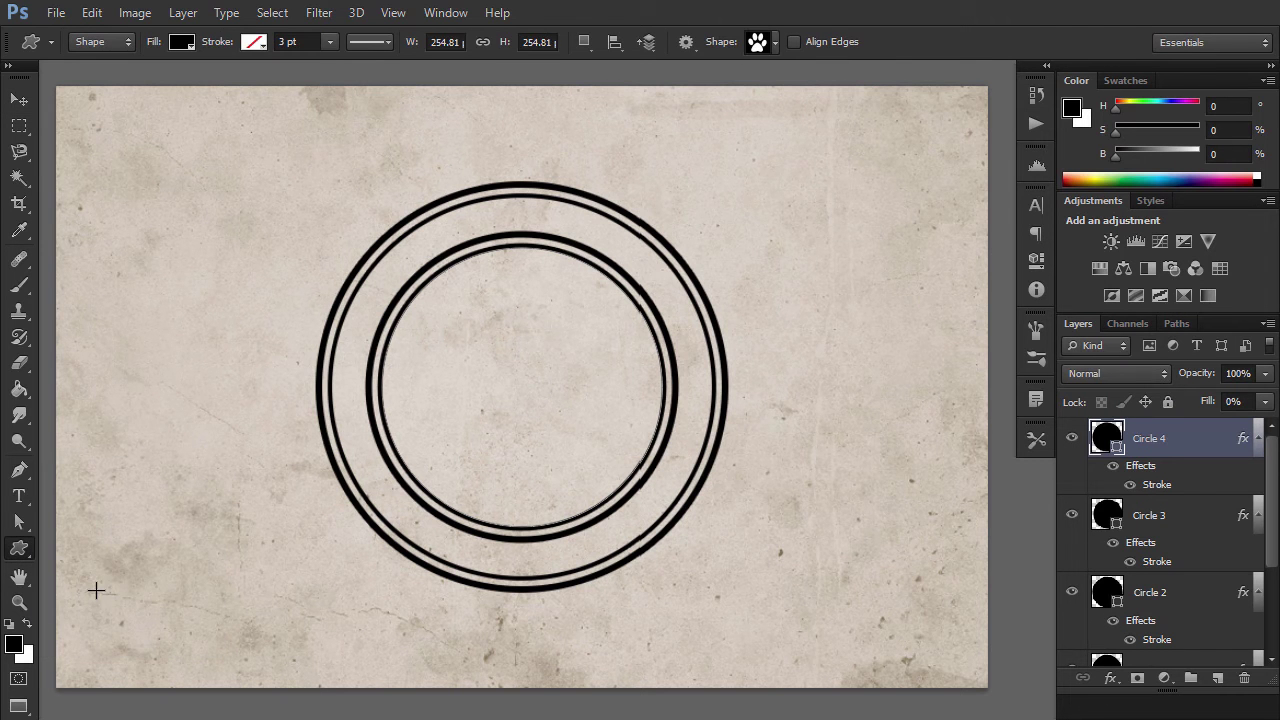
click(685, 43)
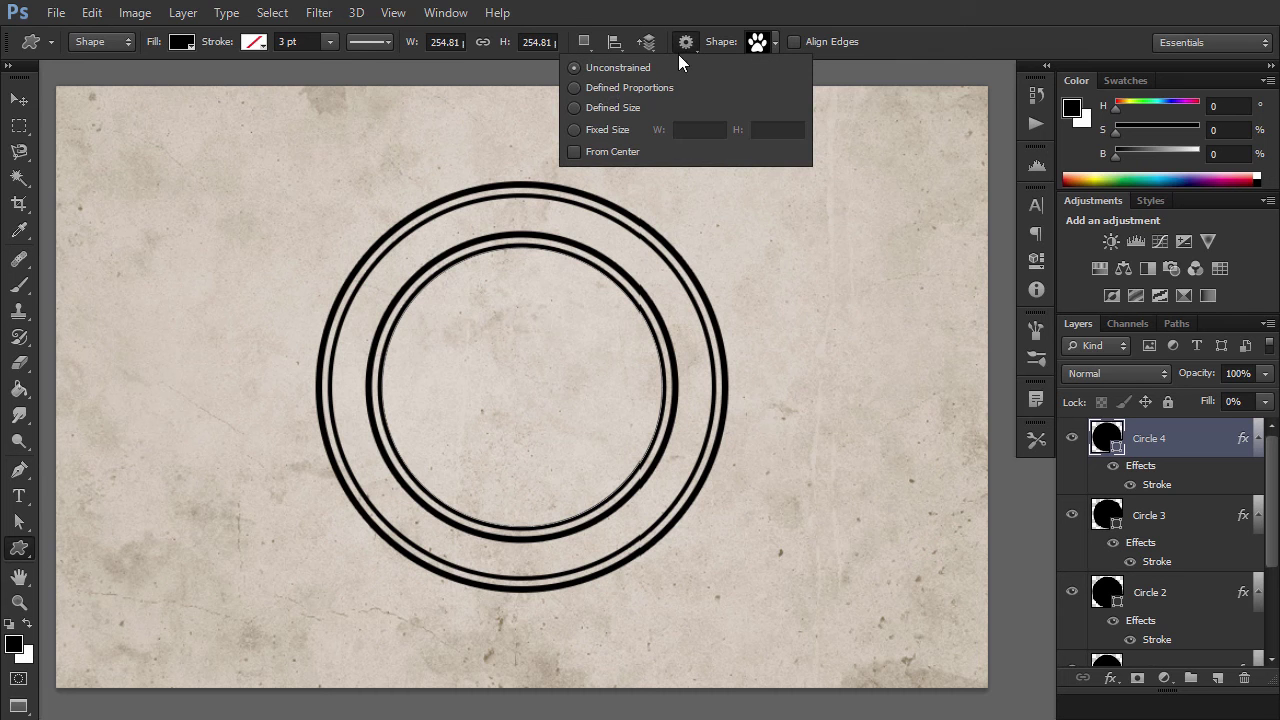
click(611, 90)
Step: Draw the serrated circle shape around the rings, about 407 × 403 px
click(766, 30)
click(774, 42)
scroll(745, 220, down, 5)
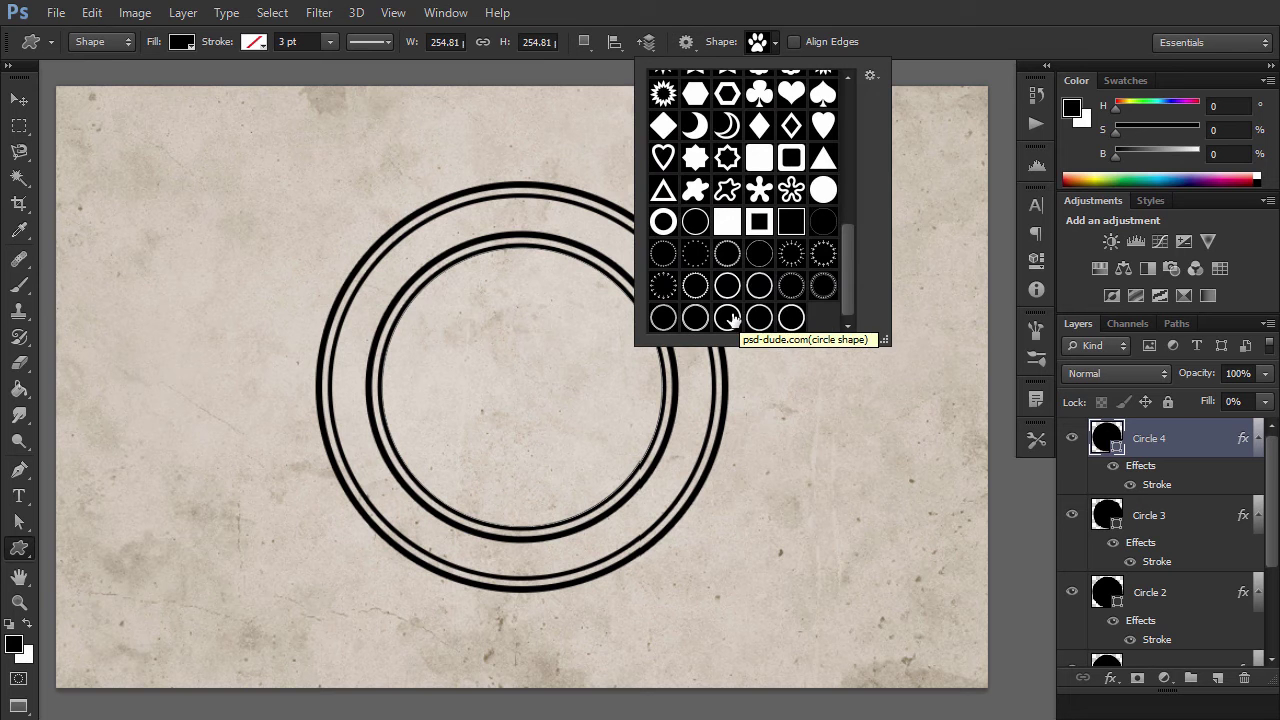
double_click(762, 316)
drag(520, 383, 749, 609)
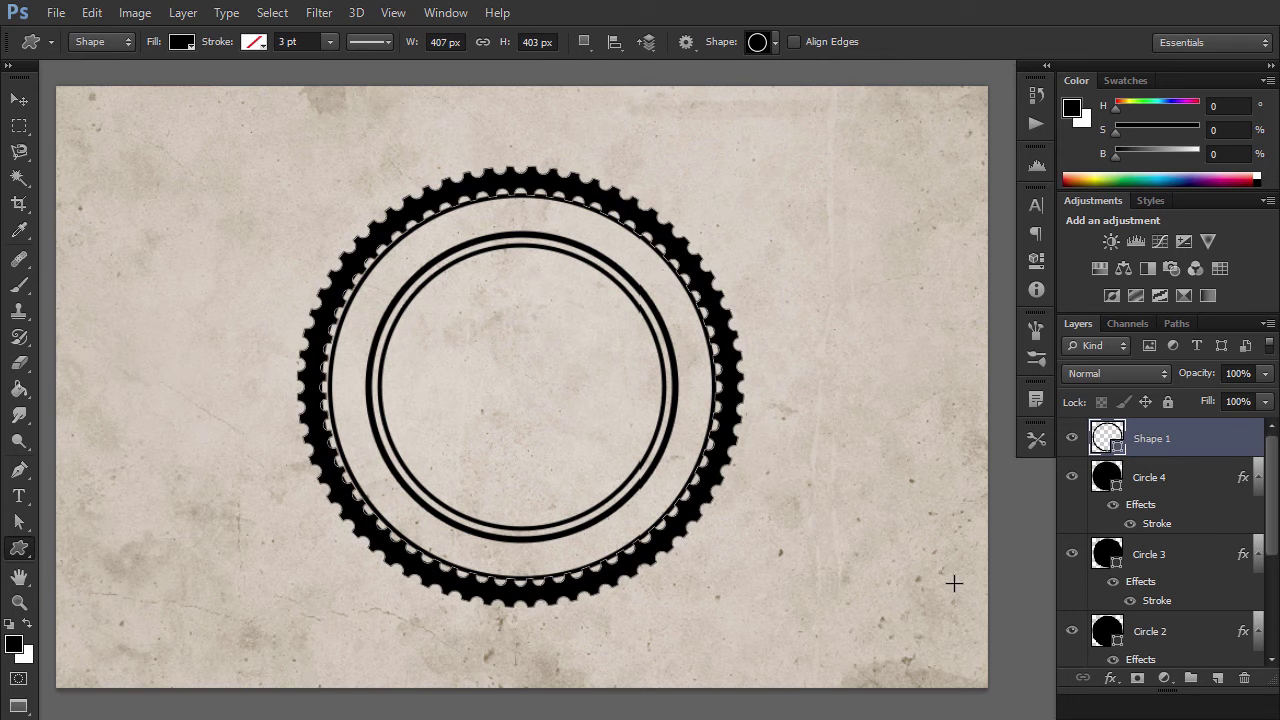
Step: On the Circle 3 layer, type 'THIS IS A RUBBER STAMP PHOTOSHOP CREA' along the inner circle path
scroll(1190, 527, down, 4)
click(1155, 653)
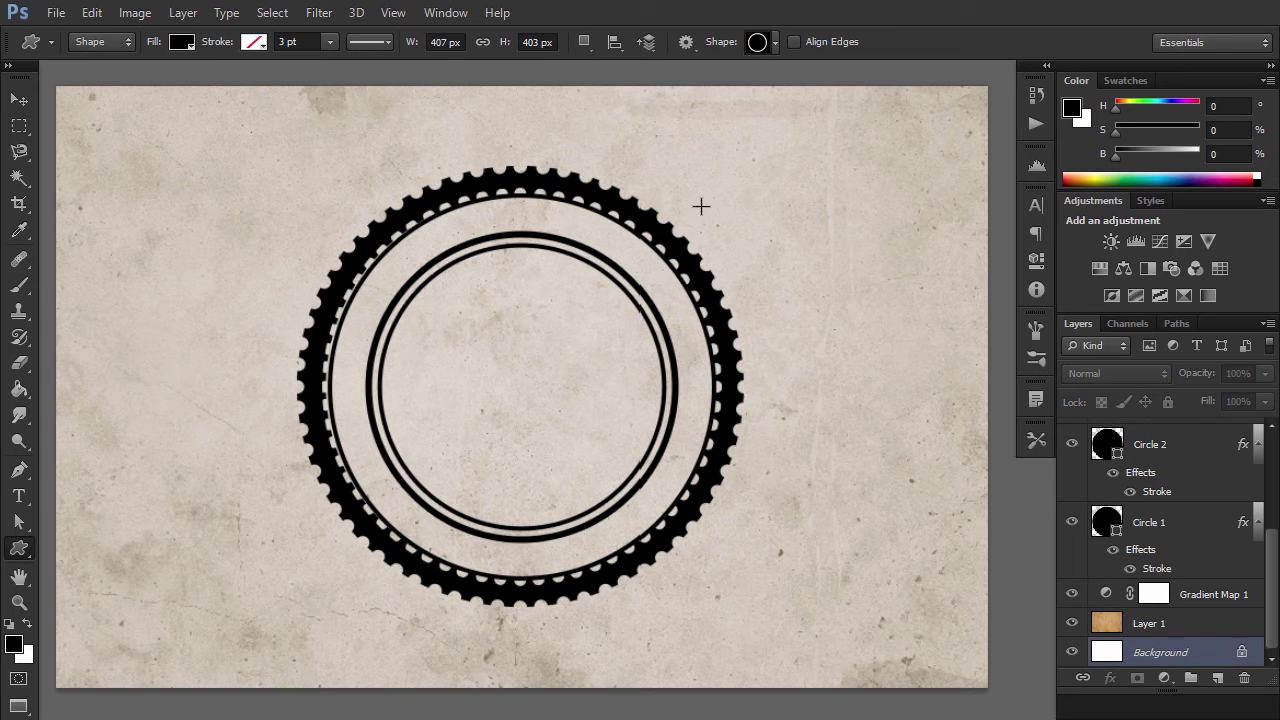
key(v)
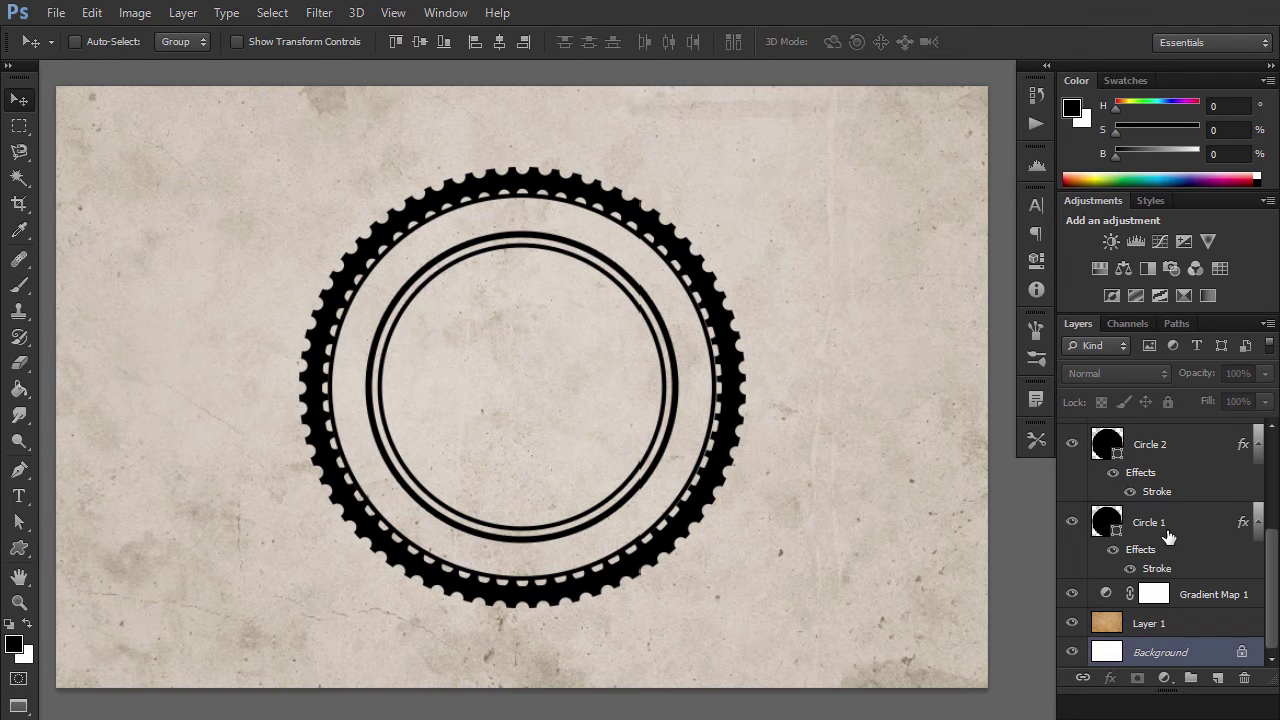
scroll(1163, 540, up, 2)
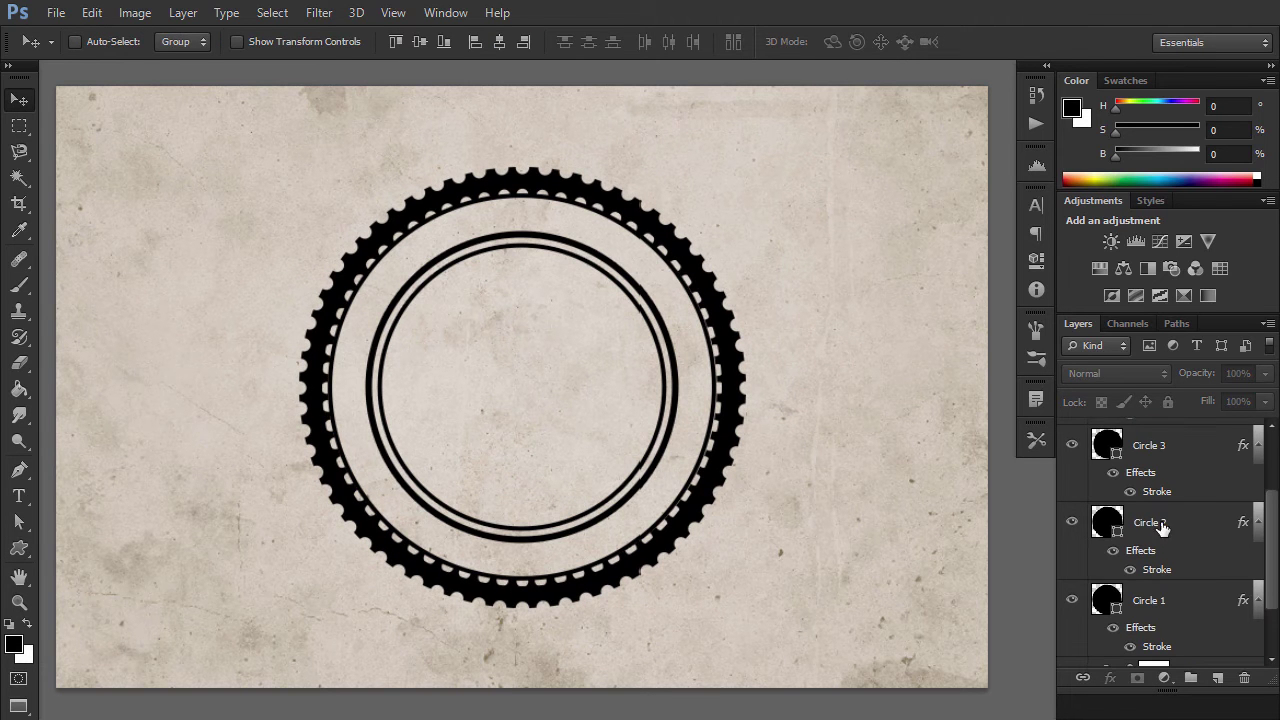
click(1178, 455)
scroll(1178, 455, up, 2)
key(t)
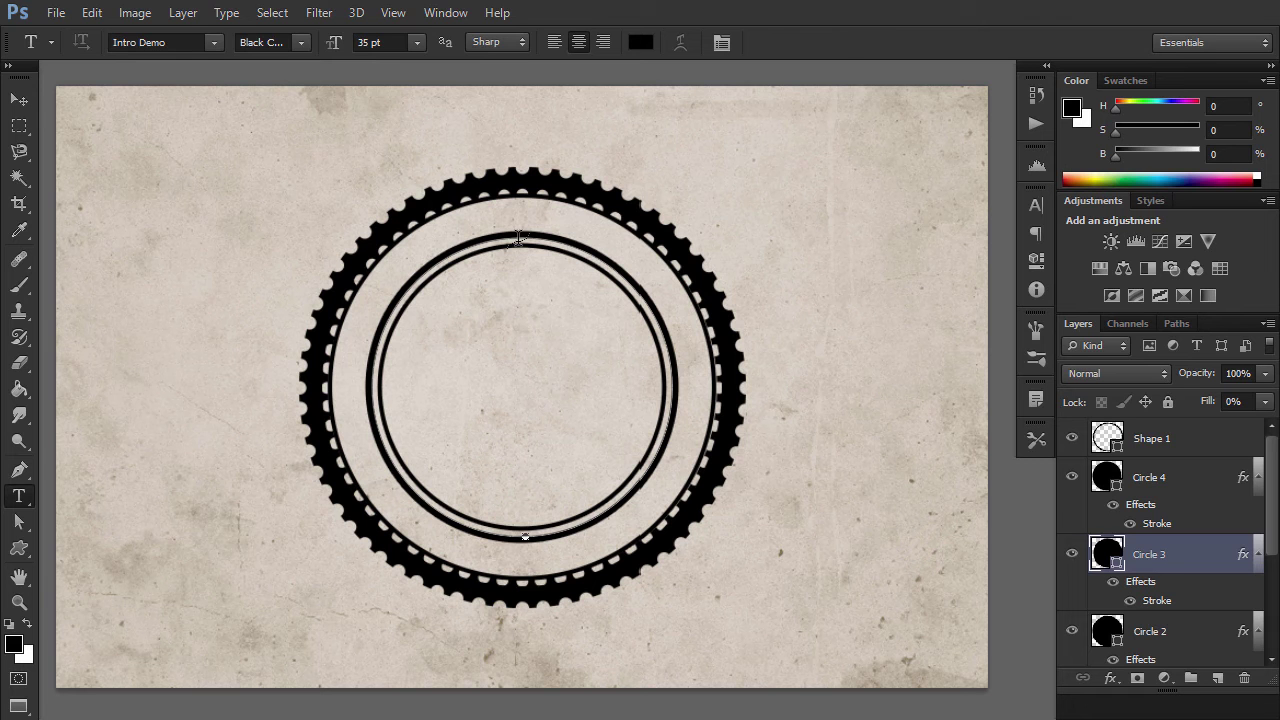
click(518, 238)
text(THIS IS A)
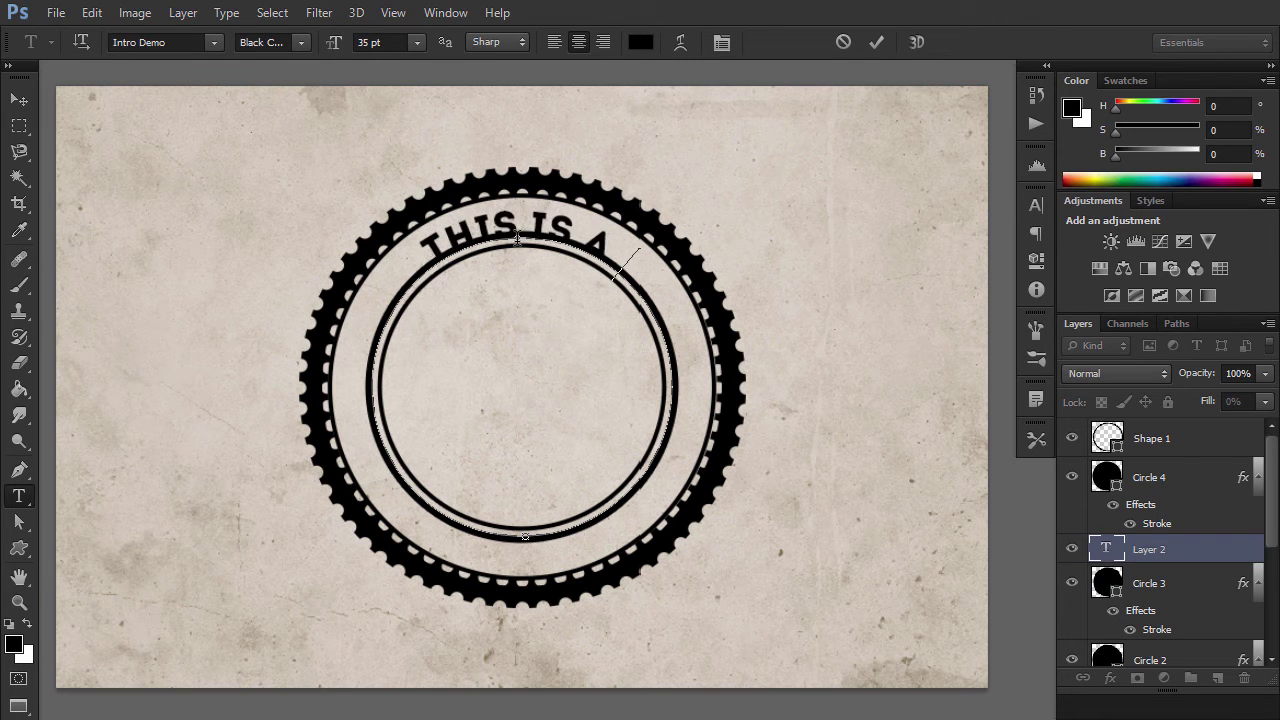
text( RUBBER STAMP PHOTOSHOP CREA)
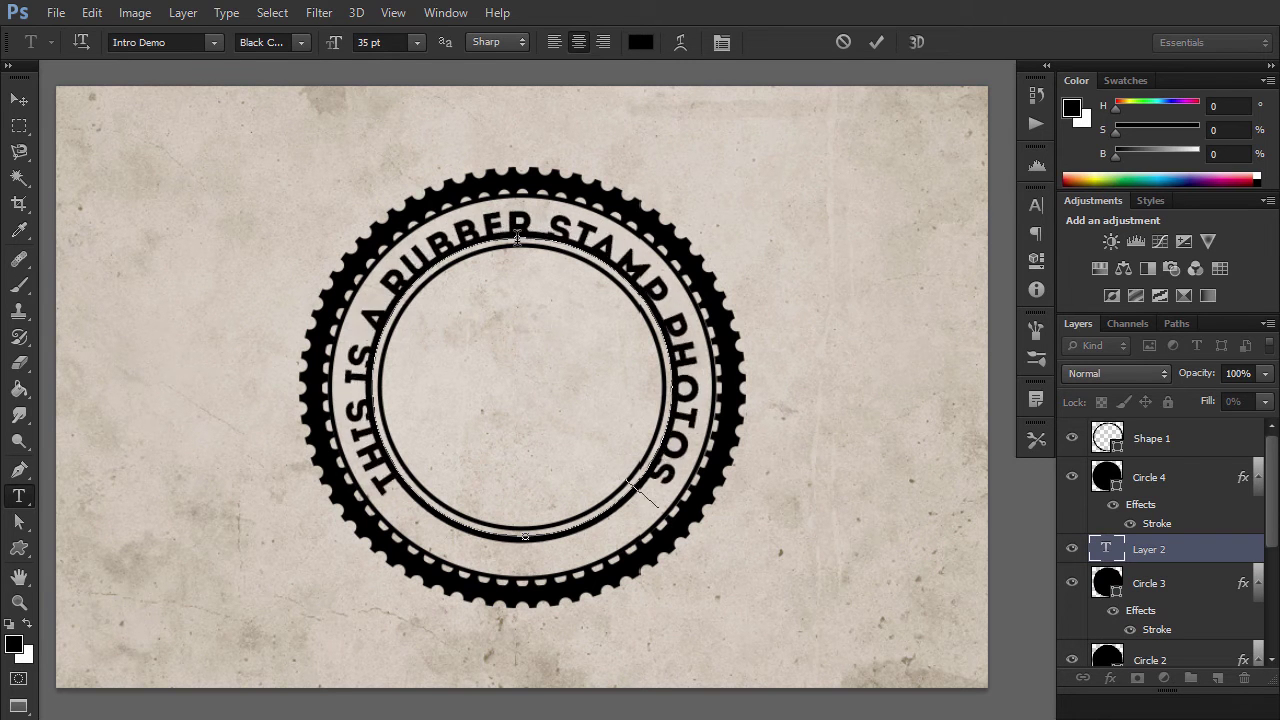
Step: Give the path text a 10 pt baseline shift and 30 pt size, then reselect it for resizing
key(BackSpace)
key(BackSpace)
key(BackSpace)
key(BackSpace)
key(ctrl+a)
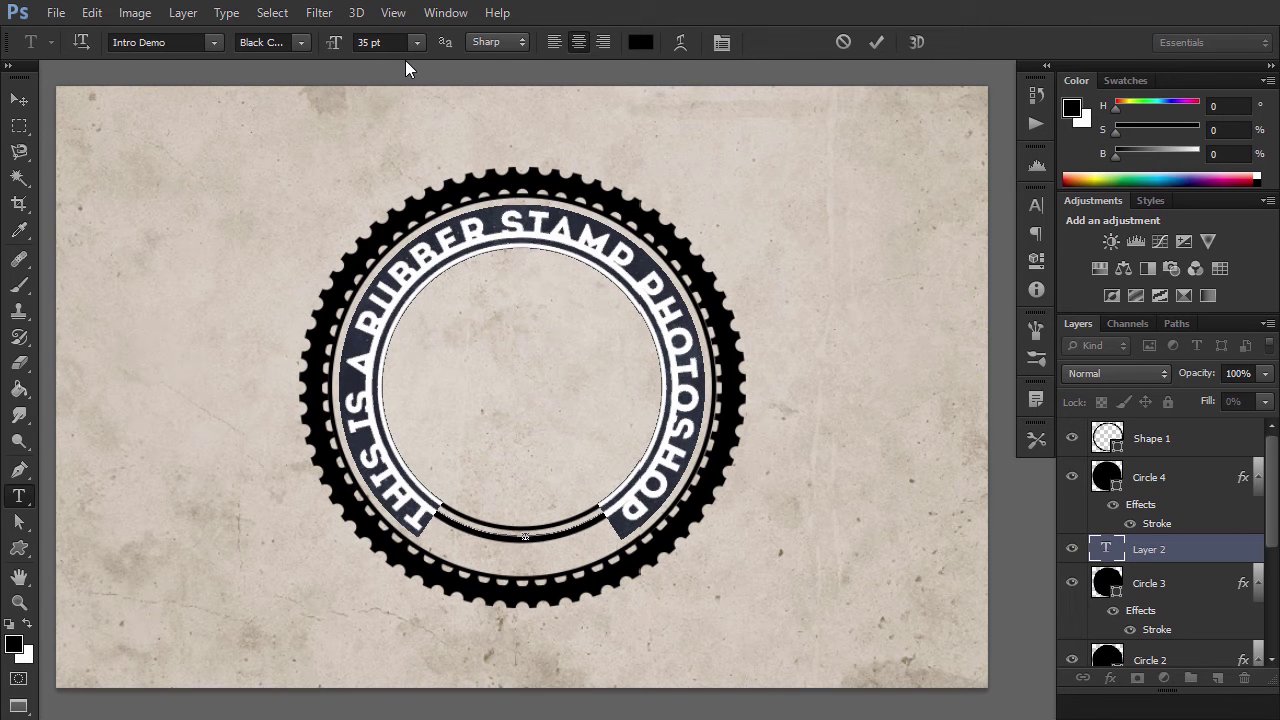
click(721, 42)
click(840, 318)
text(10)
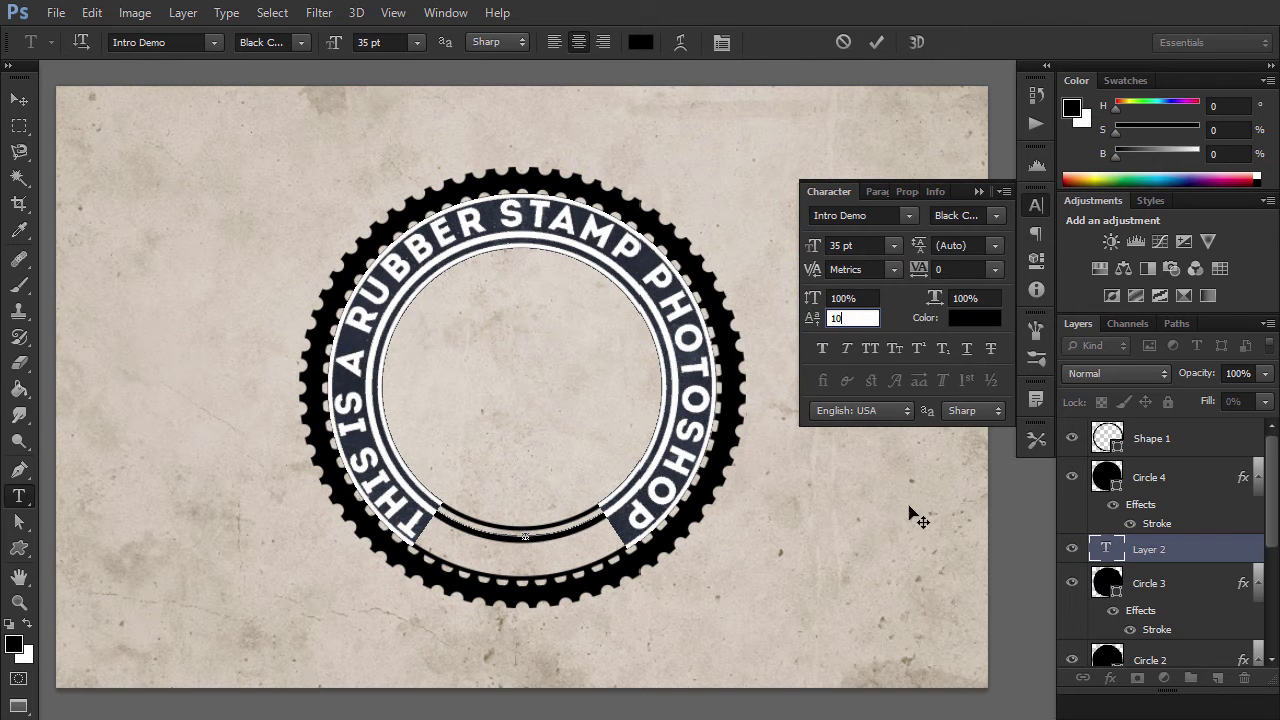
key(Return)
text(30)
key(Return)
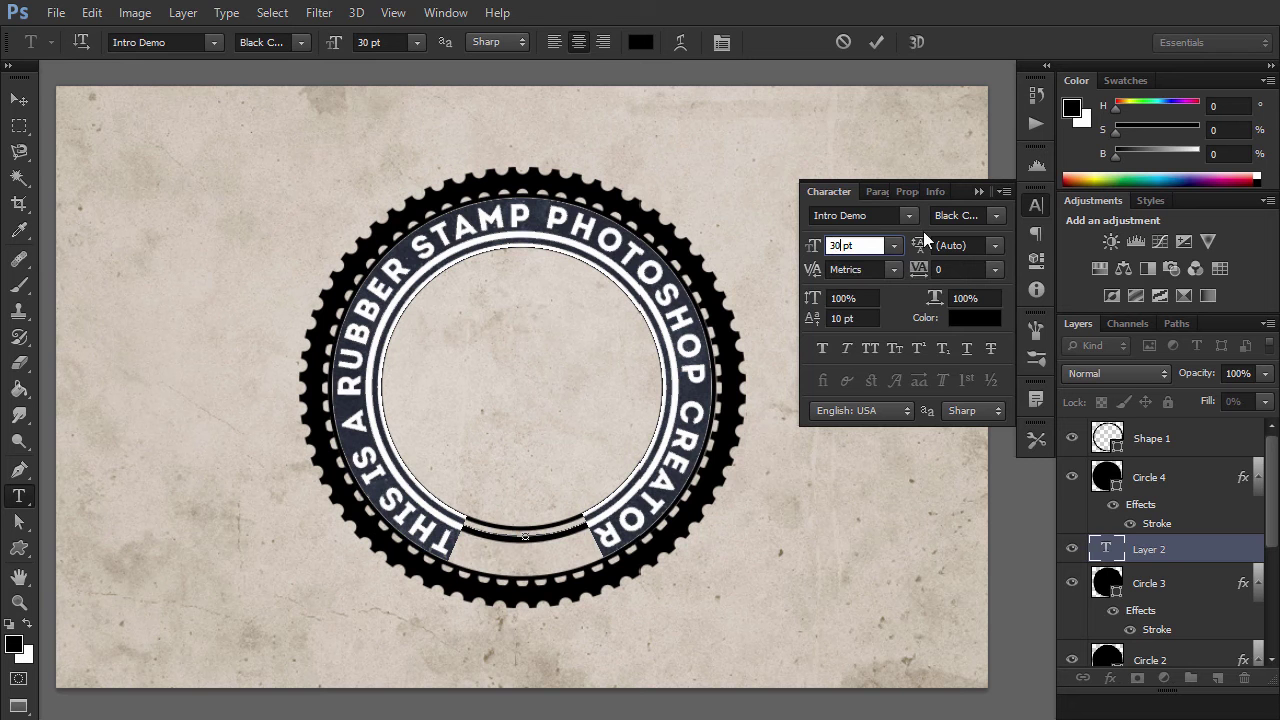
click(1090, 540)
double_click(1106, 548)
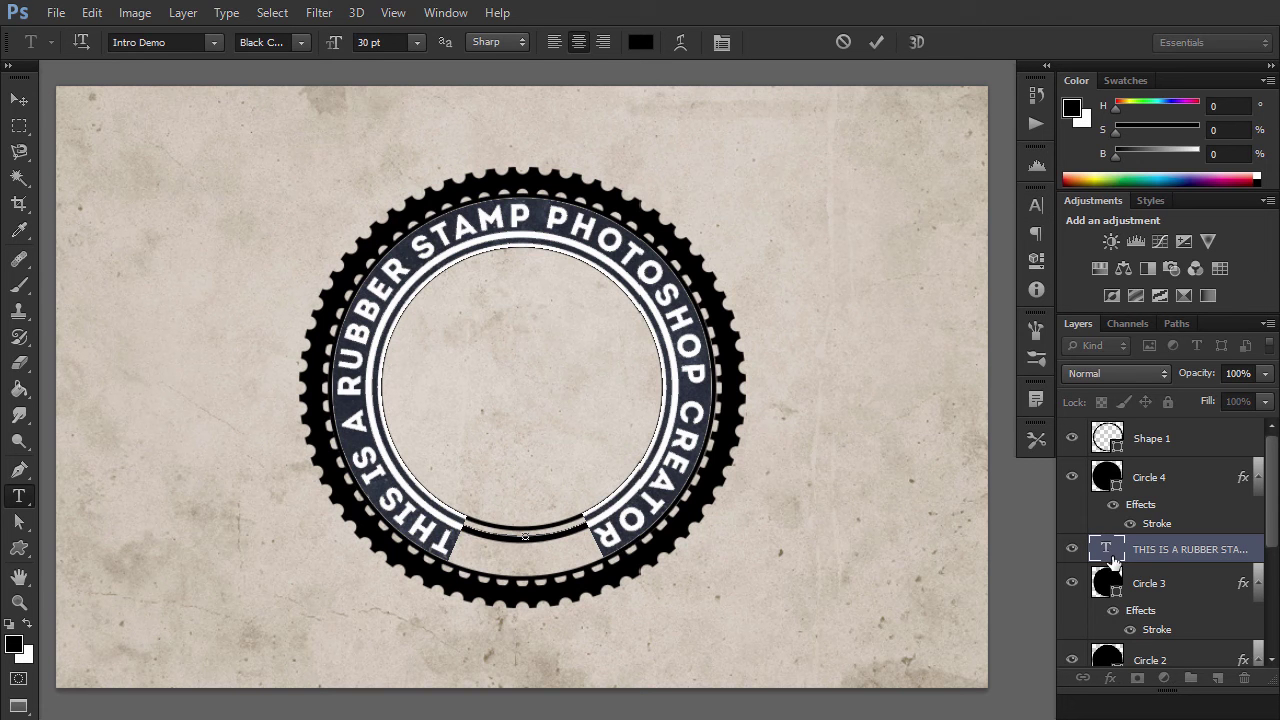
drag(338, 42, 322, 39)
Step: Set the curved text to 27 pt, finish editing it, and commit the placed portrait photo
text(27)
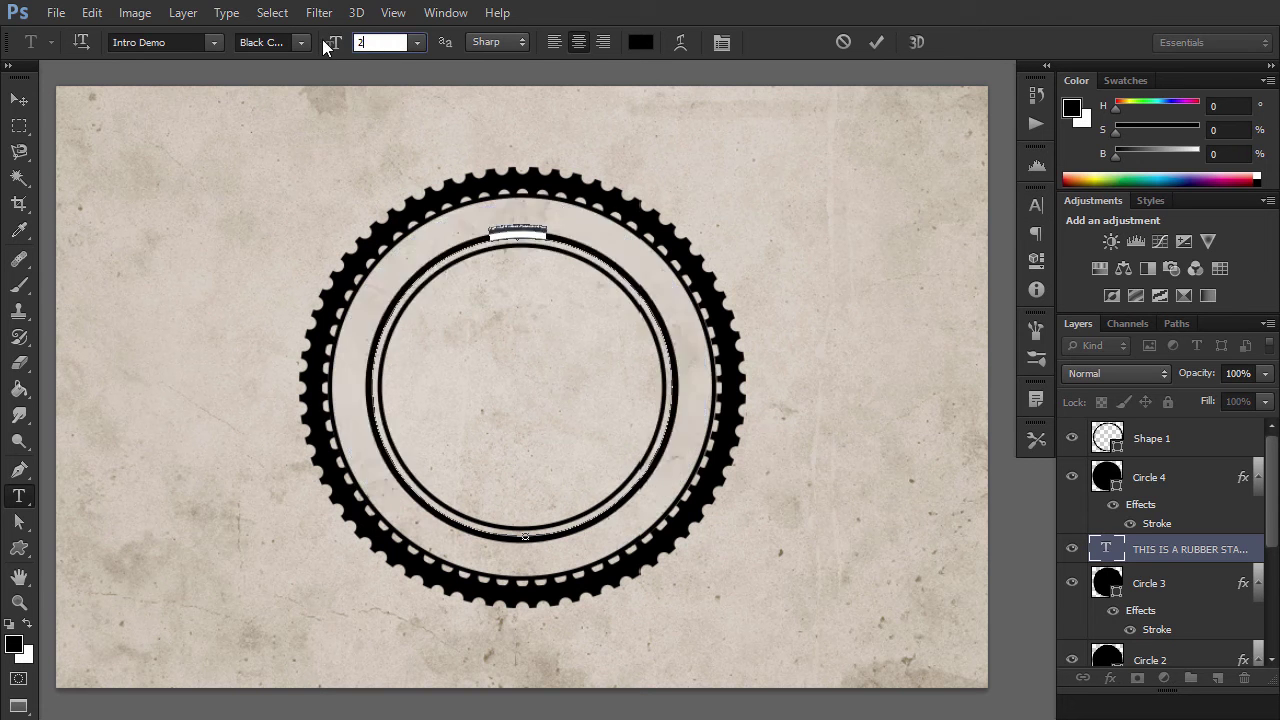
key(Return)
key(ctrl+Return)
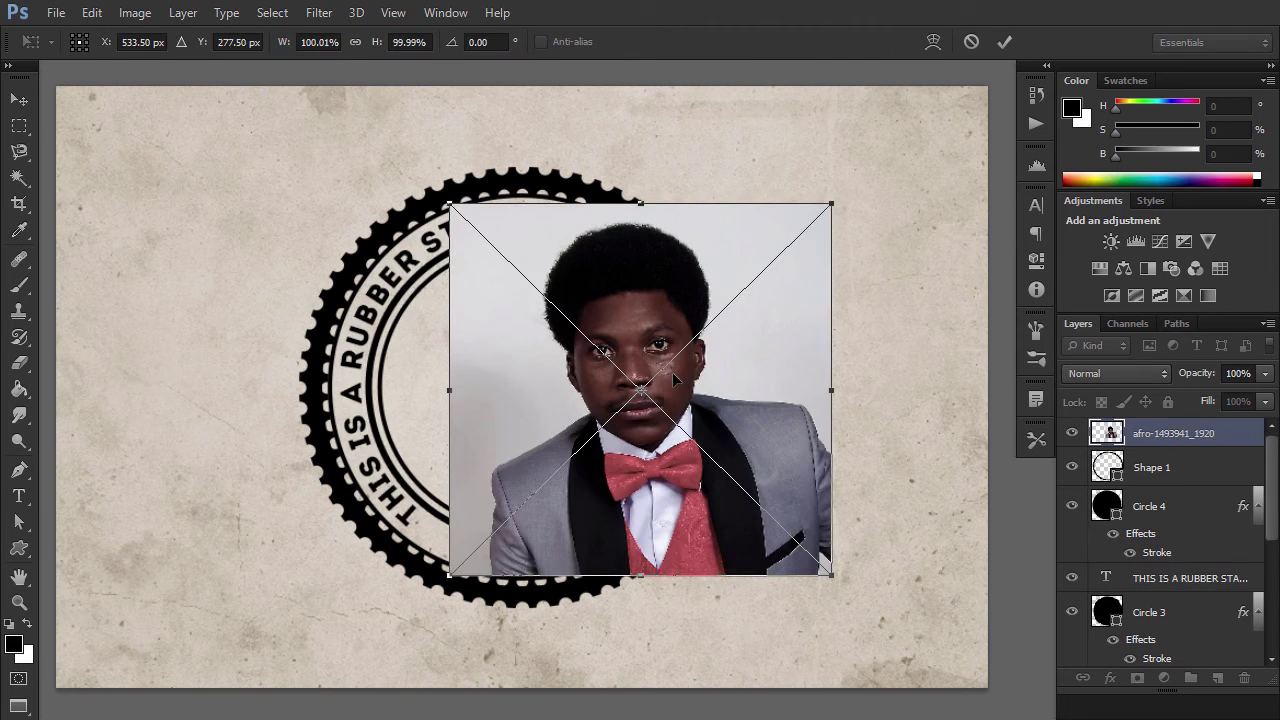
key(Return)
Step: Centre the portrait photo vertically and horizontally on the canvas
scroll(1180, 510, down, 5)
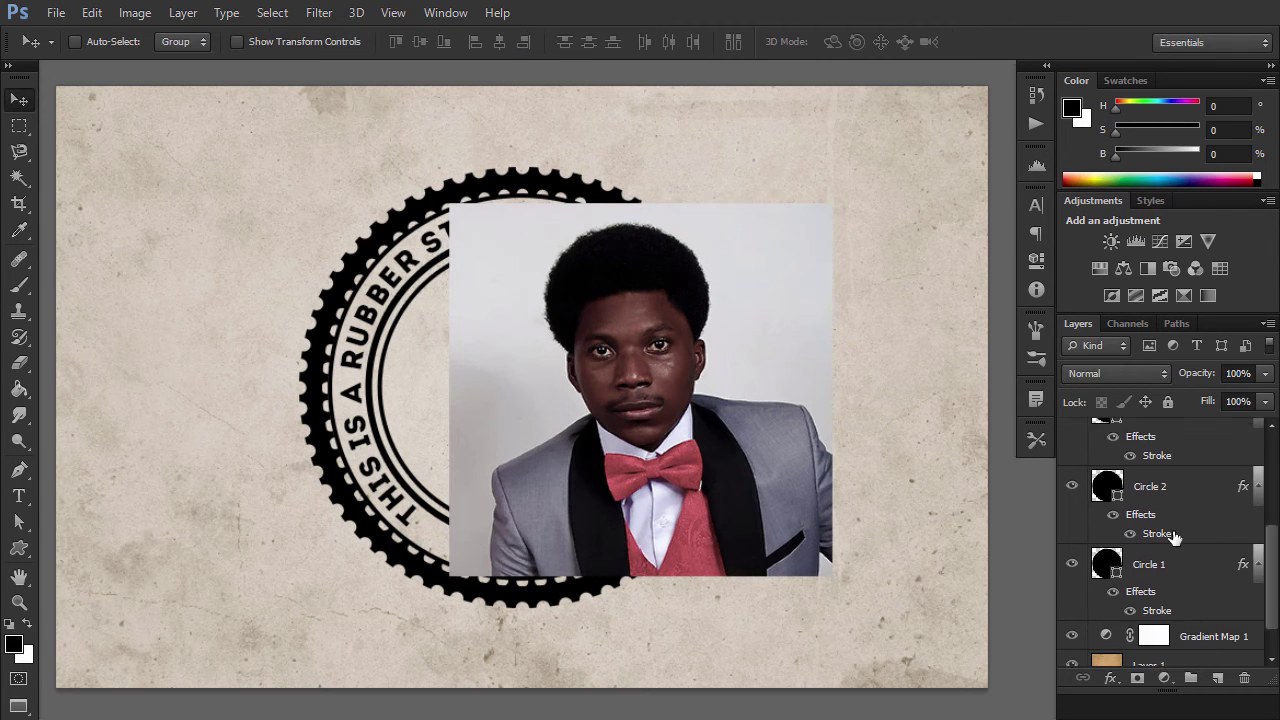
ctrl+click(1157, 651)
click(420, 41)
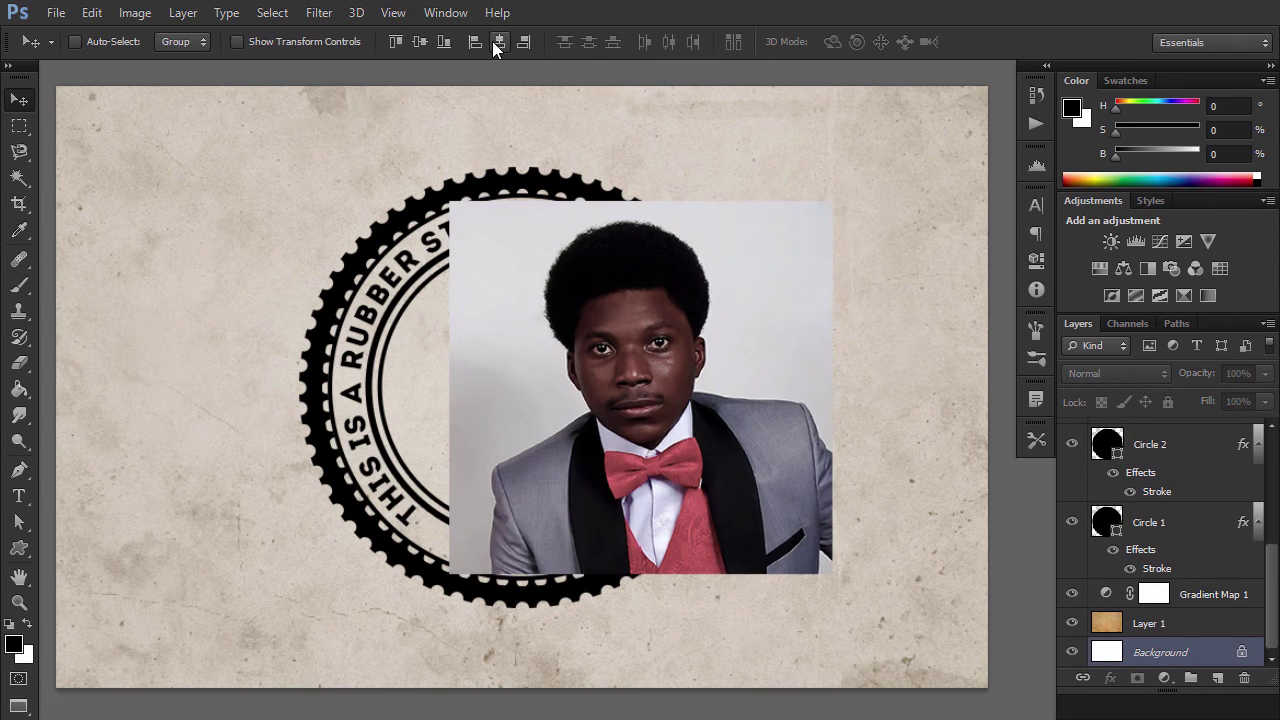
click(499, 41)
scroll(1200, 530, up, 5)
Step: Scale the portrait down and mask it to the inner circle's outline
click(1165, 433)
key(ctrl+t)
drag(712, 203, 641, 236)
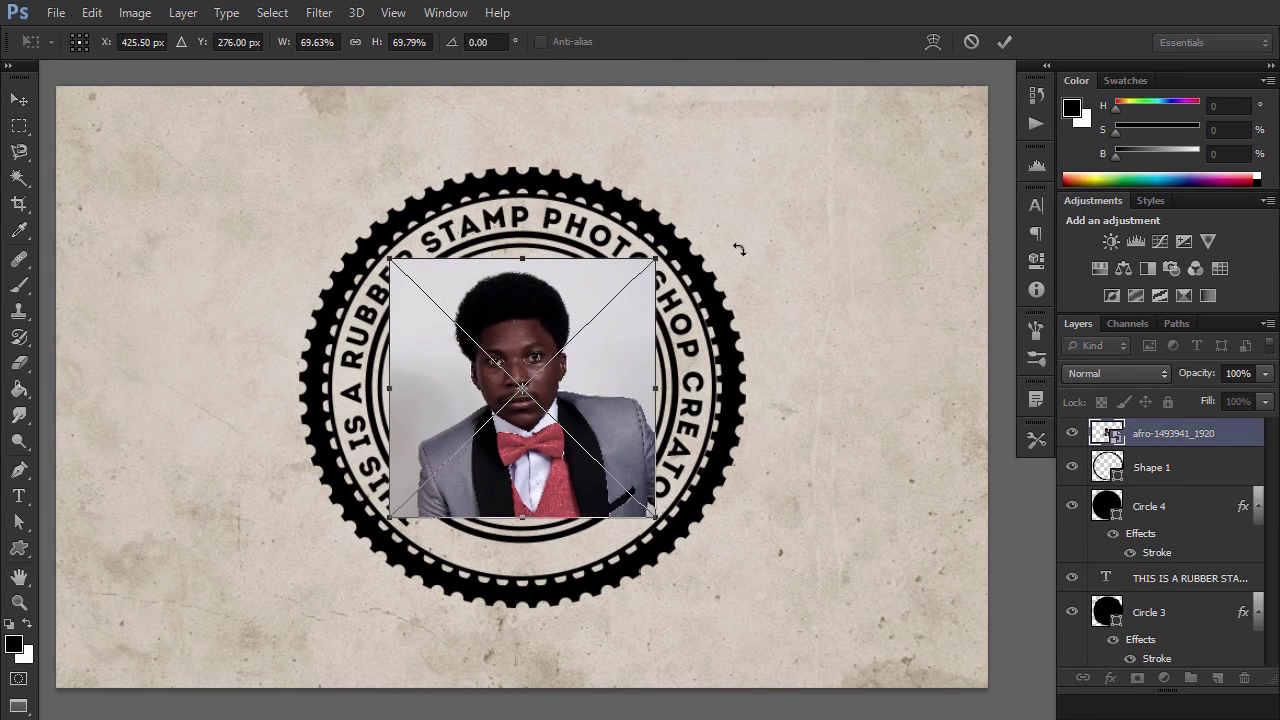
key(Return)
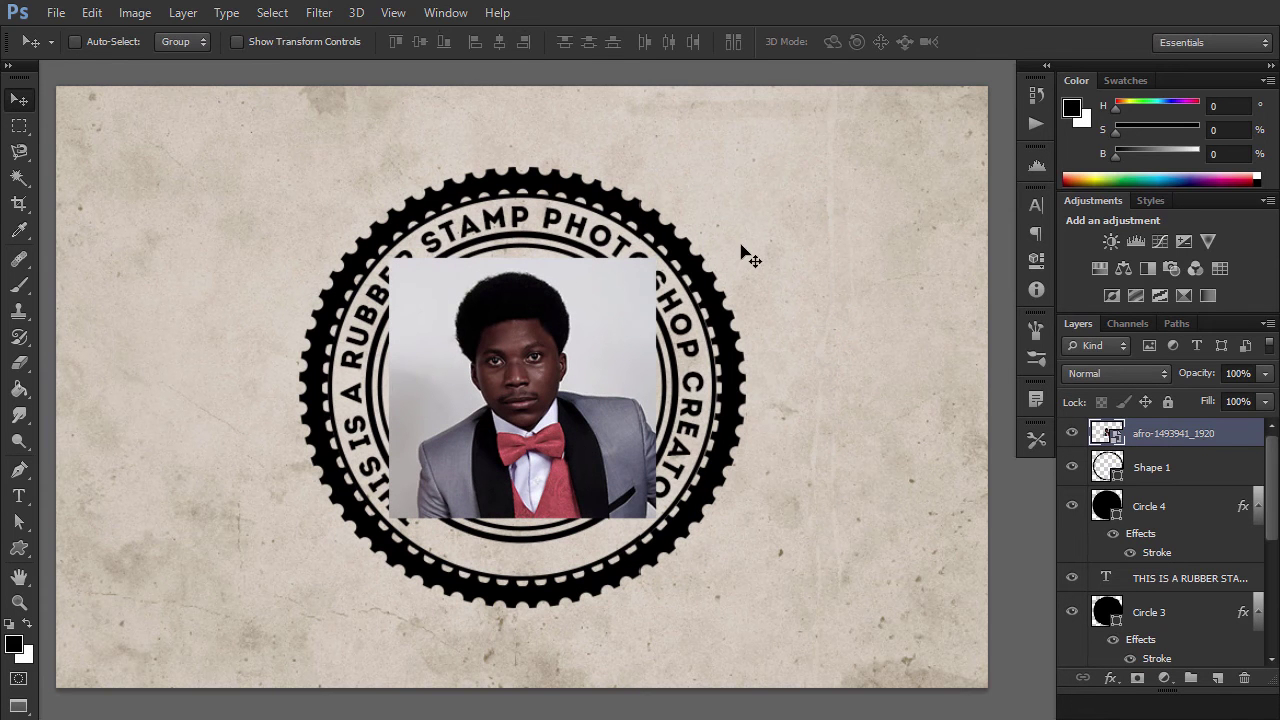
ctrl+click(1110, 510)
click(1136, 678)
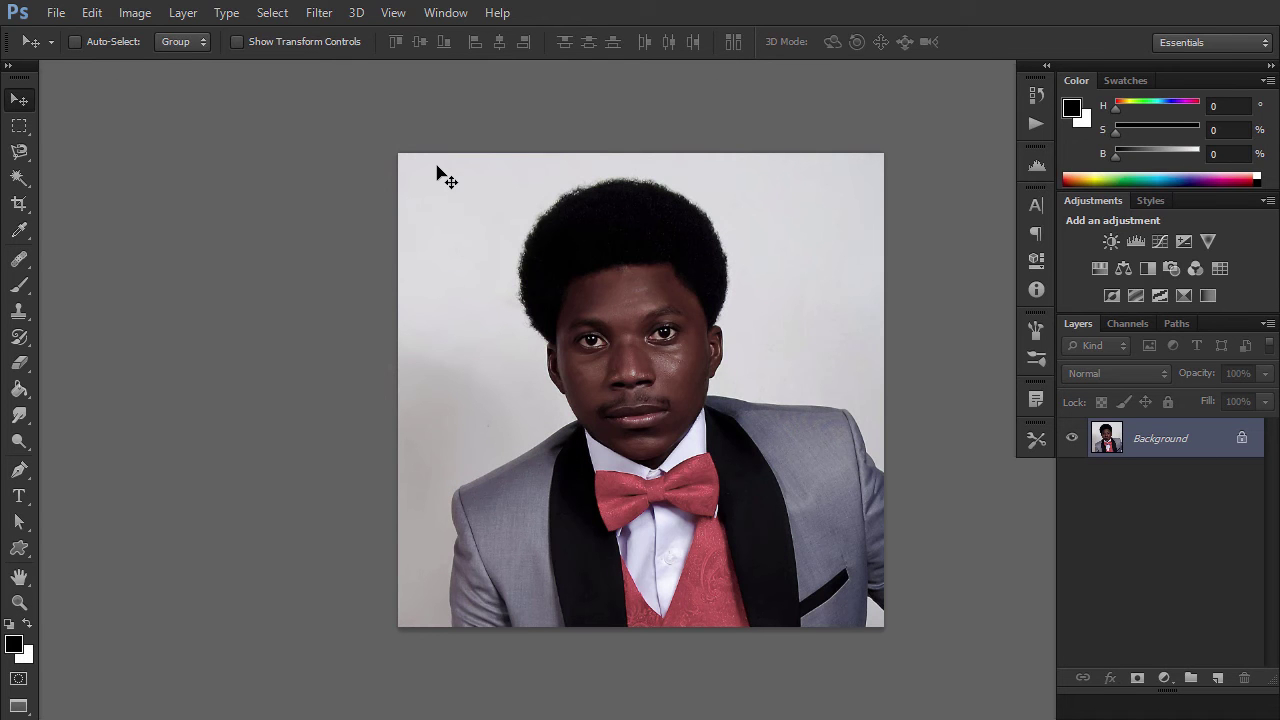
Step: Apply the Filter Gallery's Sketch > Stamp effect to the photo with Light/Dark Balance 4, Smoothness 1
click(325, 12)
click(354, 88)
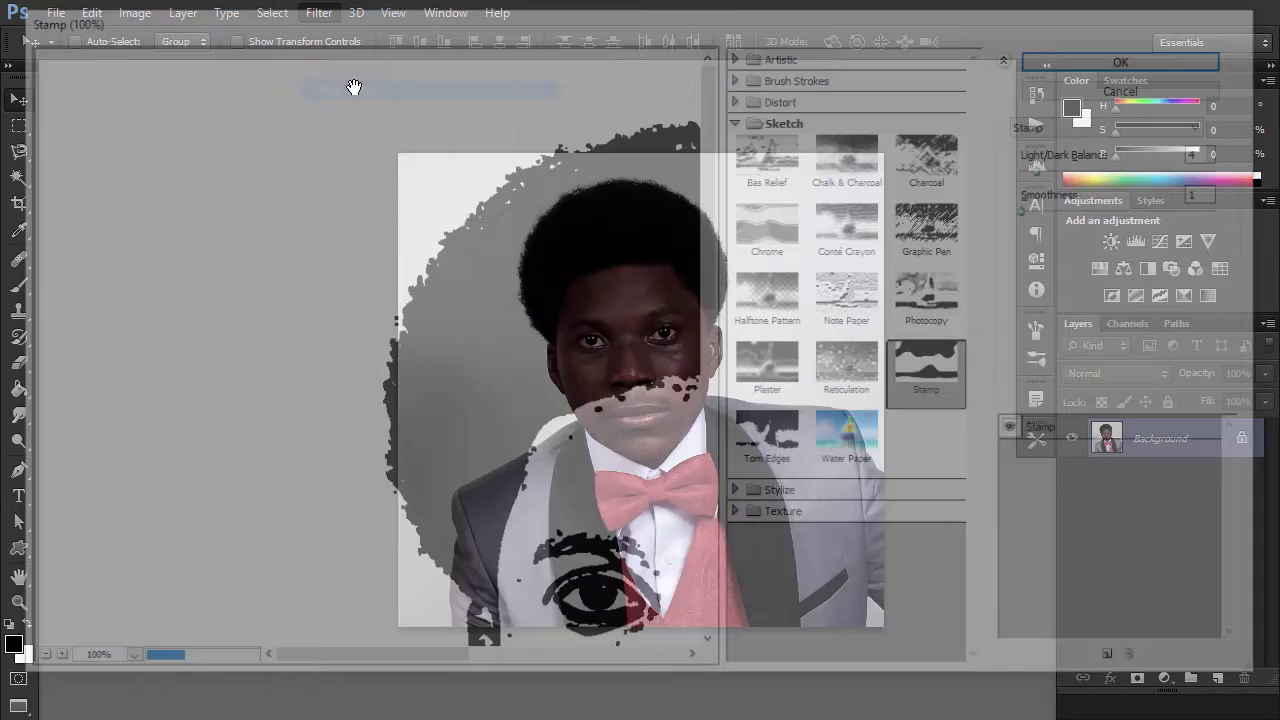
click(28, 664)
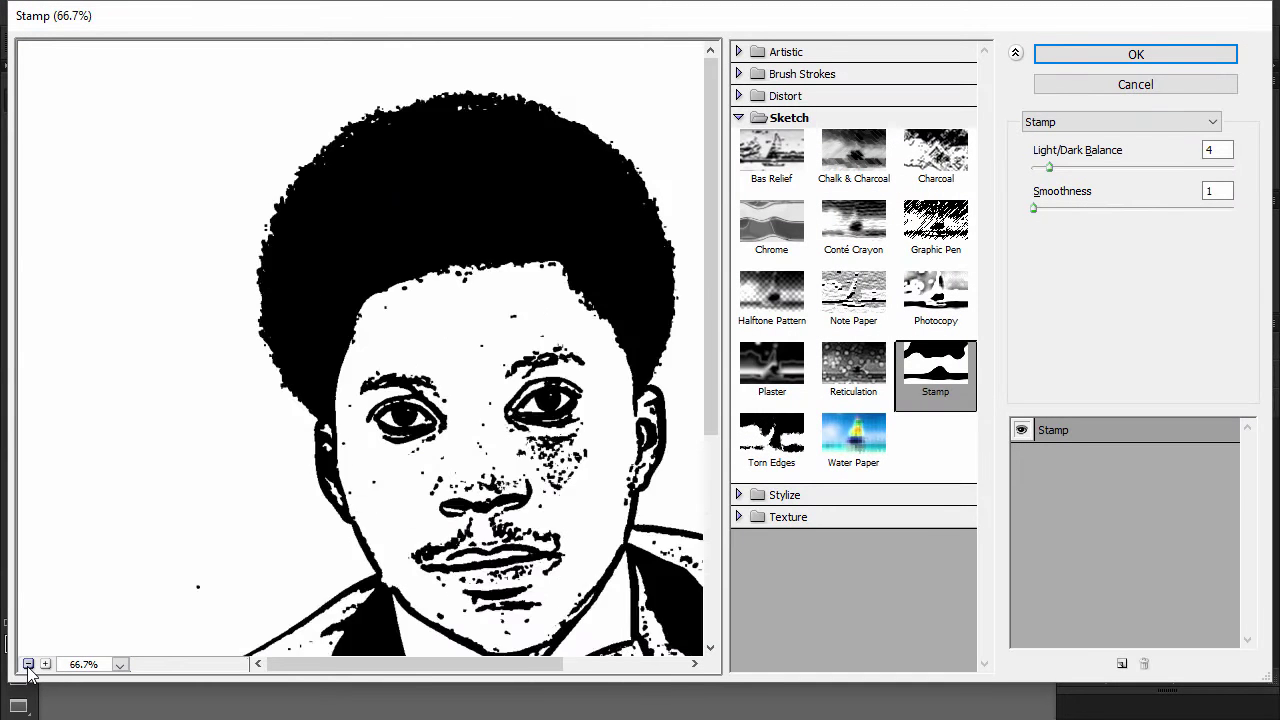
click(28, 664)
click(945, 372)
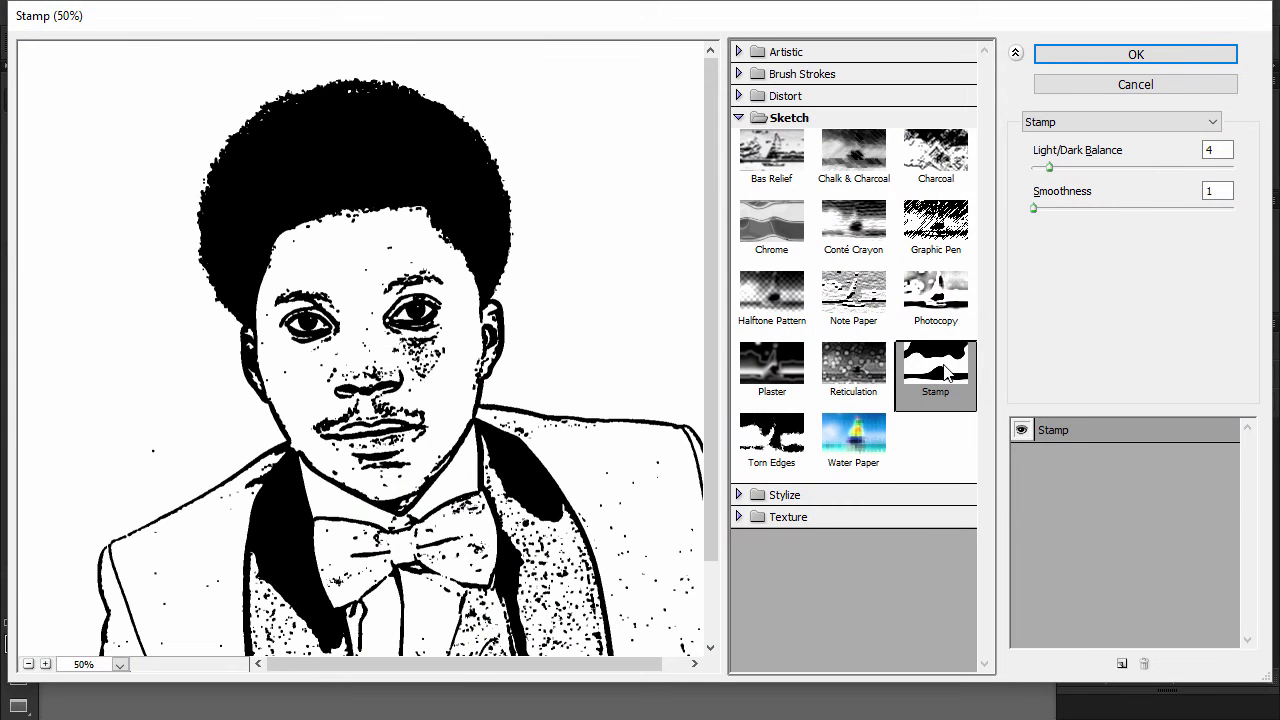
click(1213, 150)
click(1090, 58)
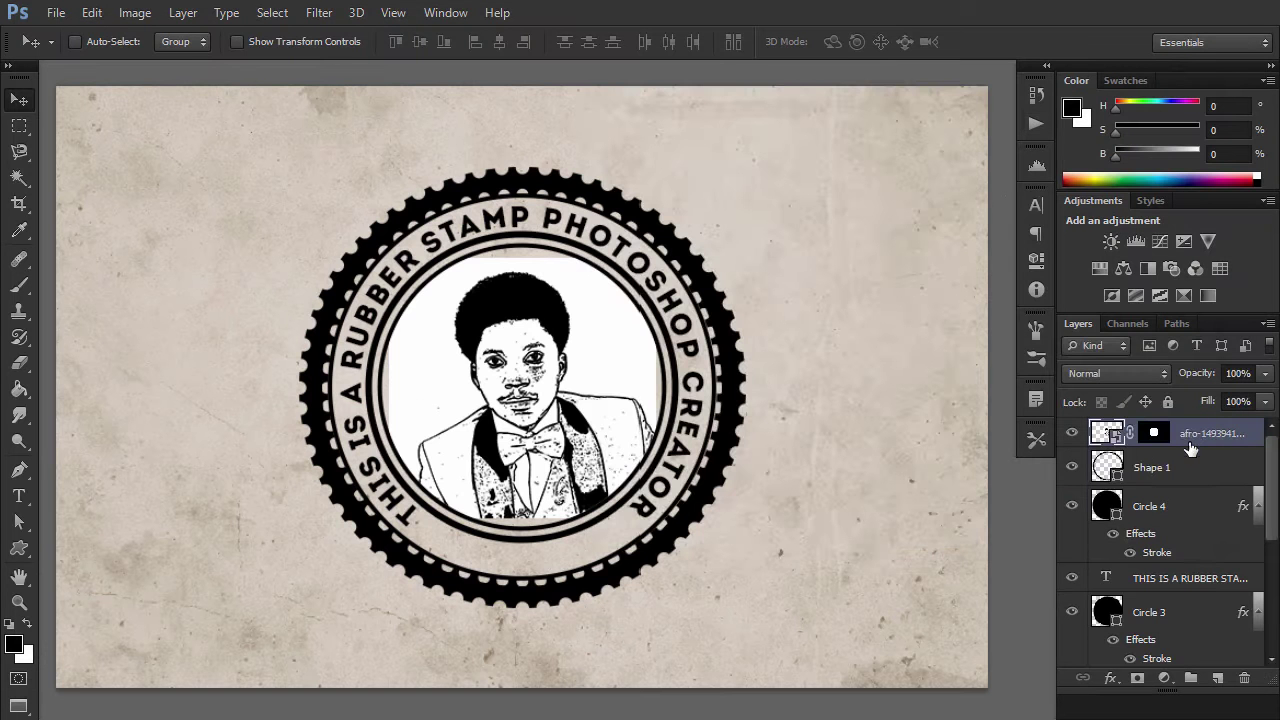
Step: Drag the portrait layer's Blend If slider to 210 so its white areas drop out
double_click(1190, 448)
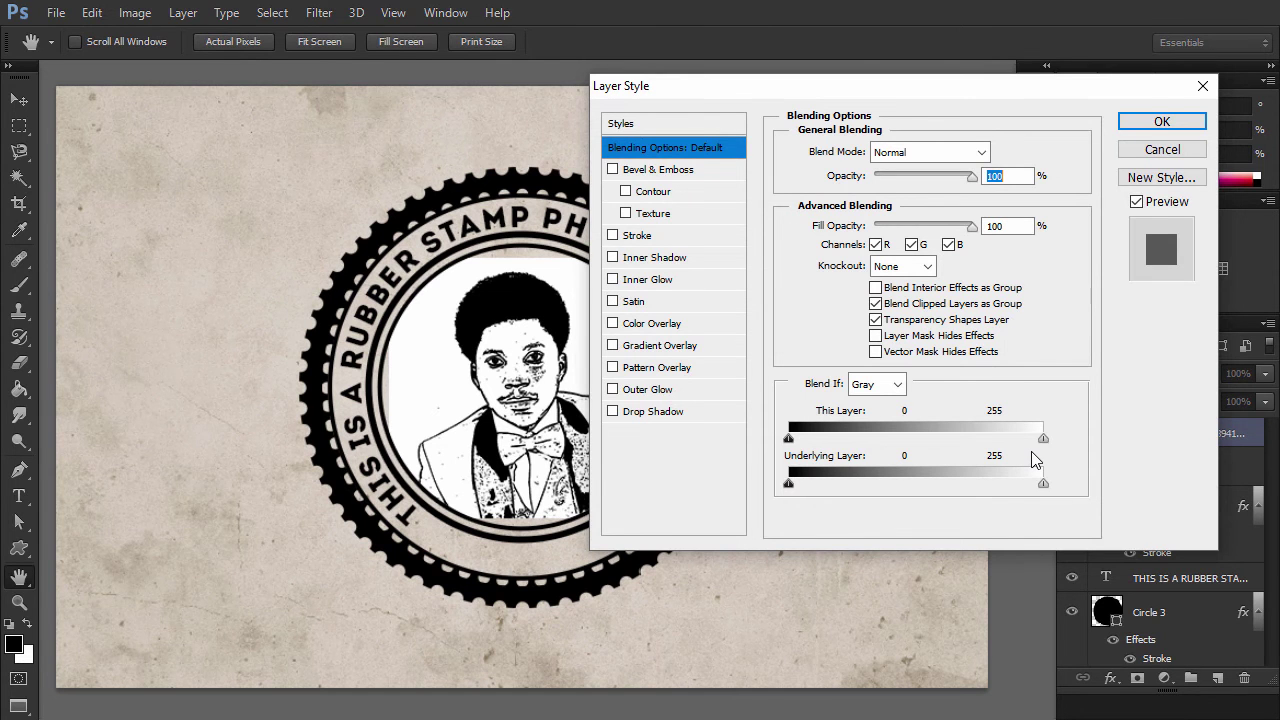
drag(1043, 438, 1008, 443)
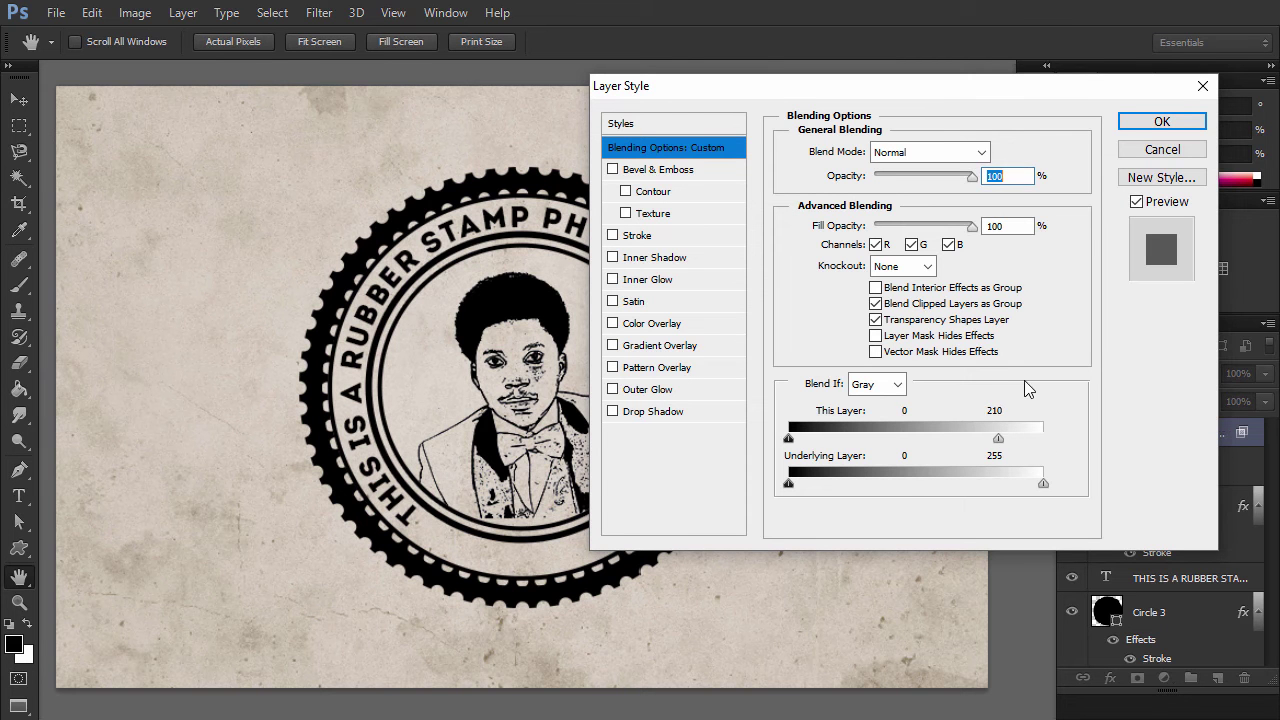
click(1152, 128)
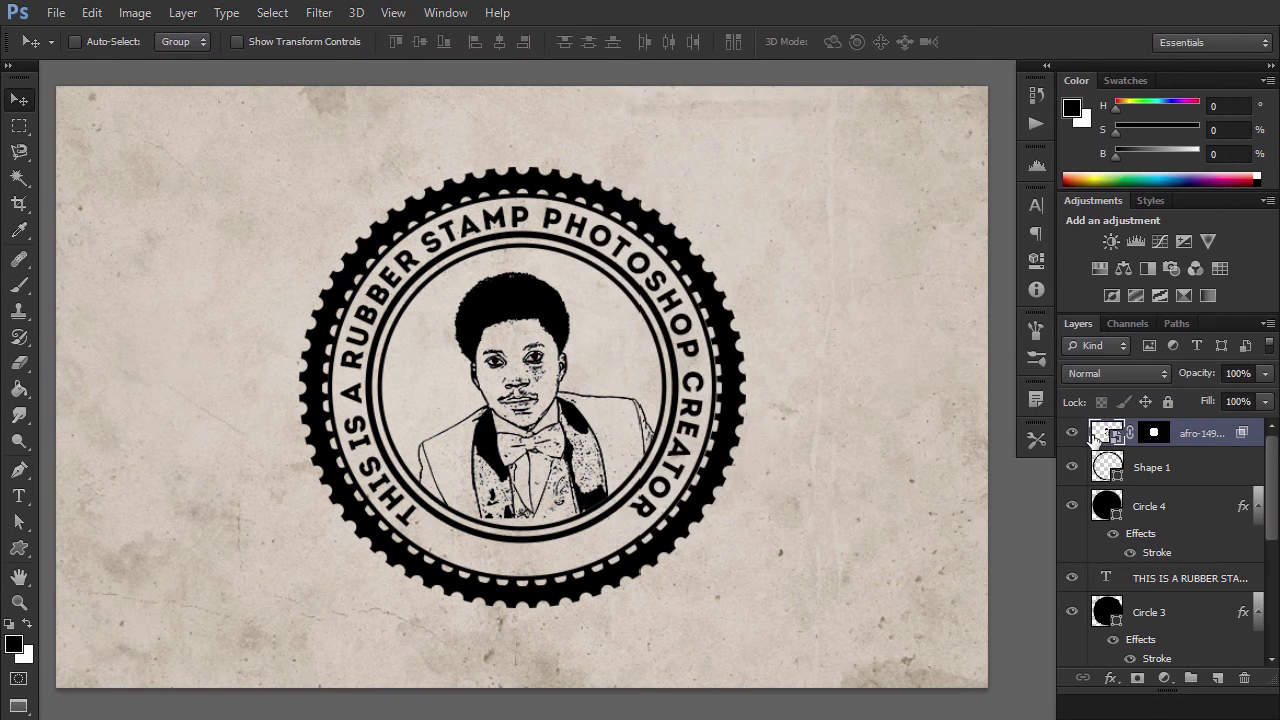
Step: Convert Circle 1 and all emblem layers above it into one smart object
scroll(1176, 470, down, 5)
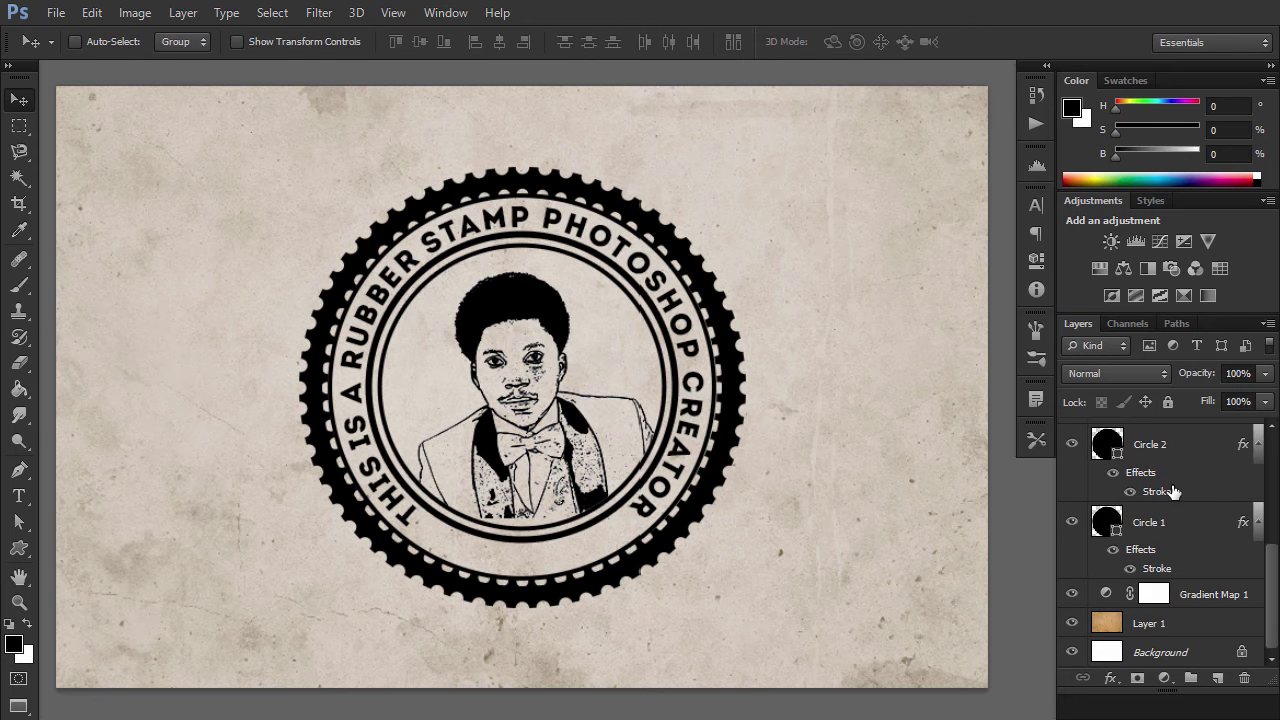
shift+click(1200, 531)
scroll(1180, 510, up, 5)
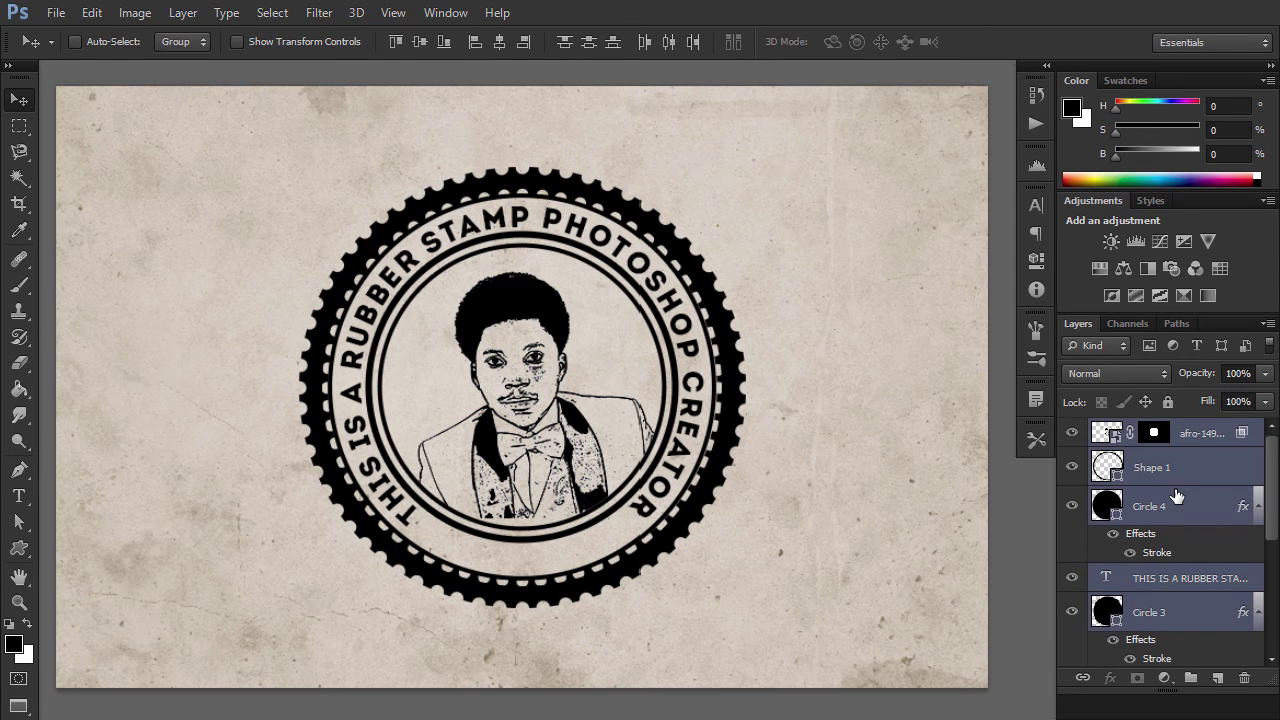
right_click(1170, 498)
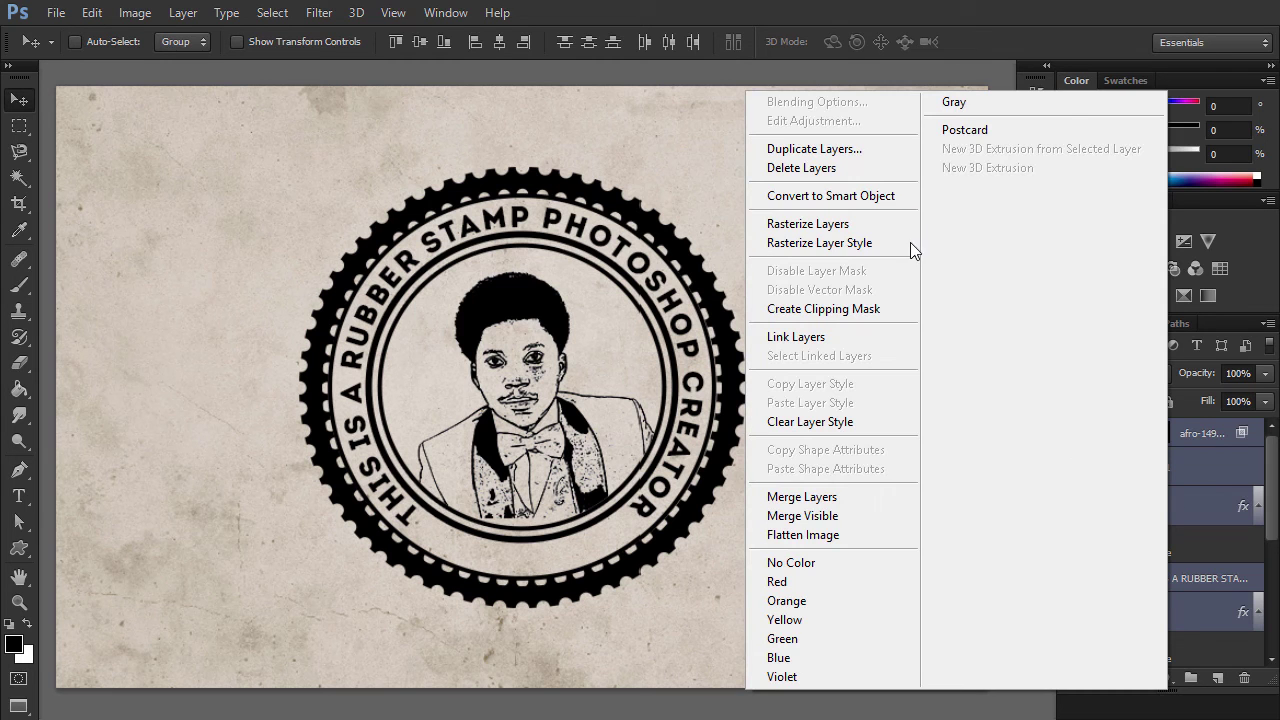
click(880, 197)
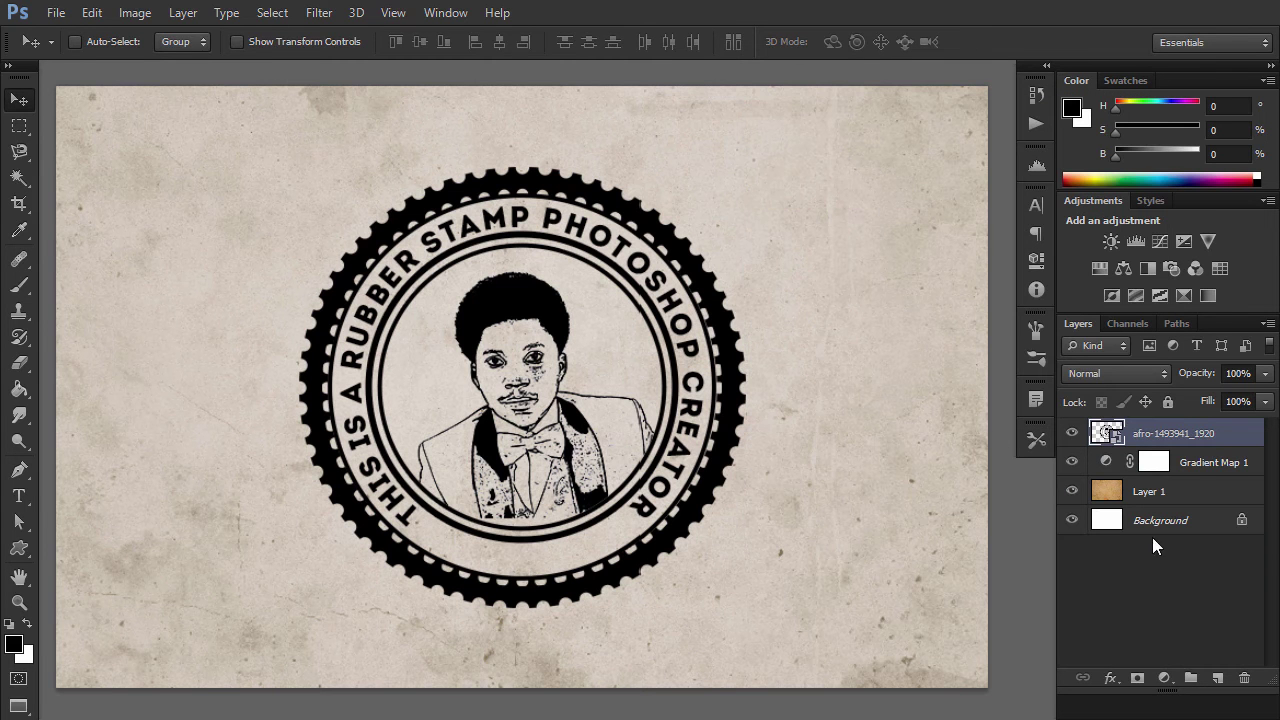
Step: Add a layer mask to the emblem and stamp a first grunge texture into it
click(1138, 677)
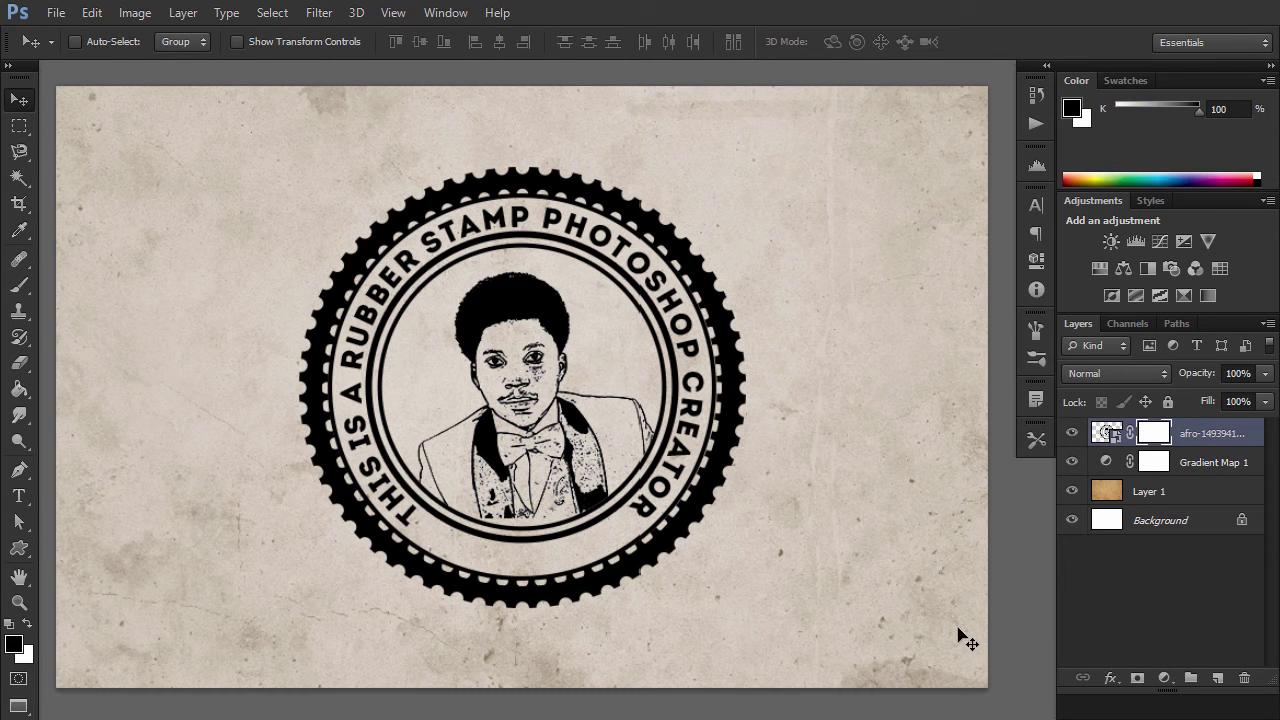
key(b)
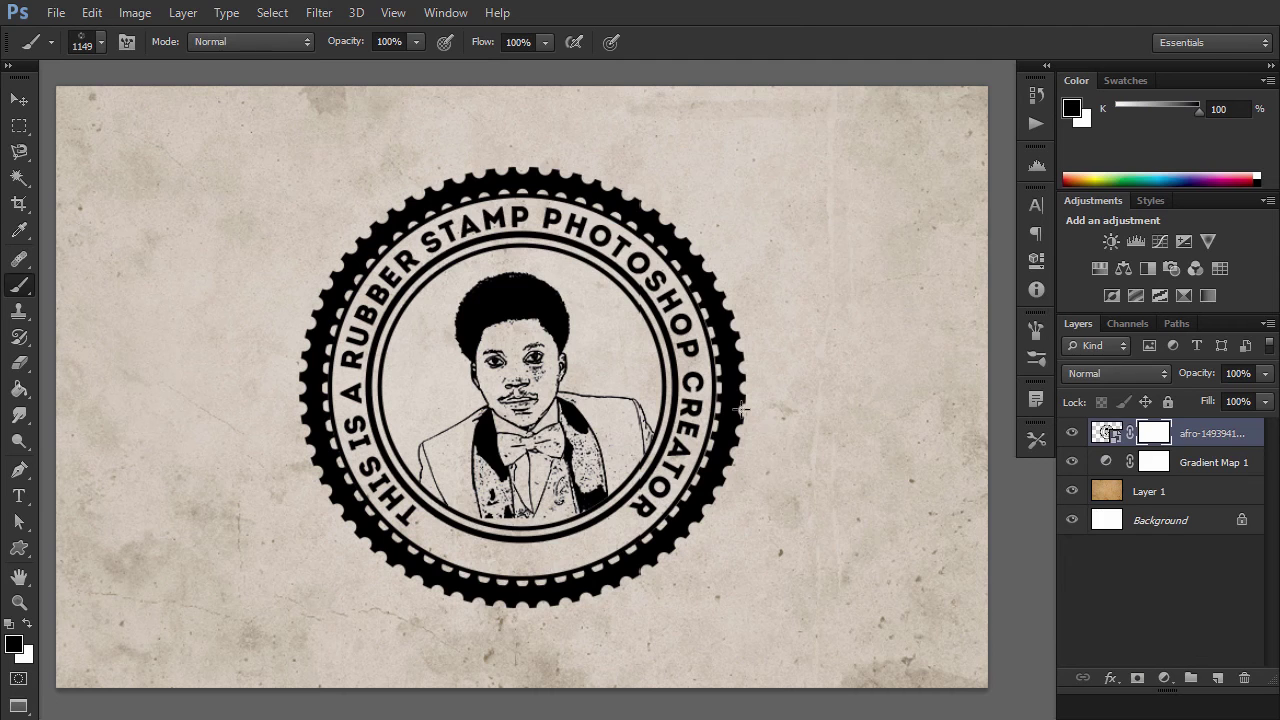
right_click(750, 355)
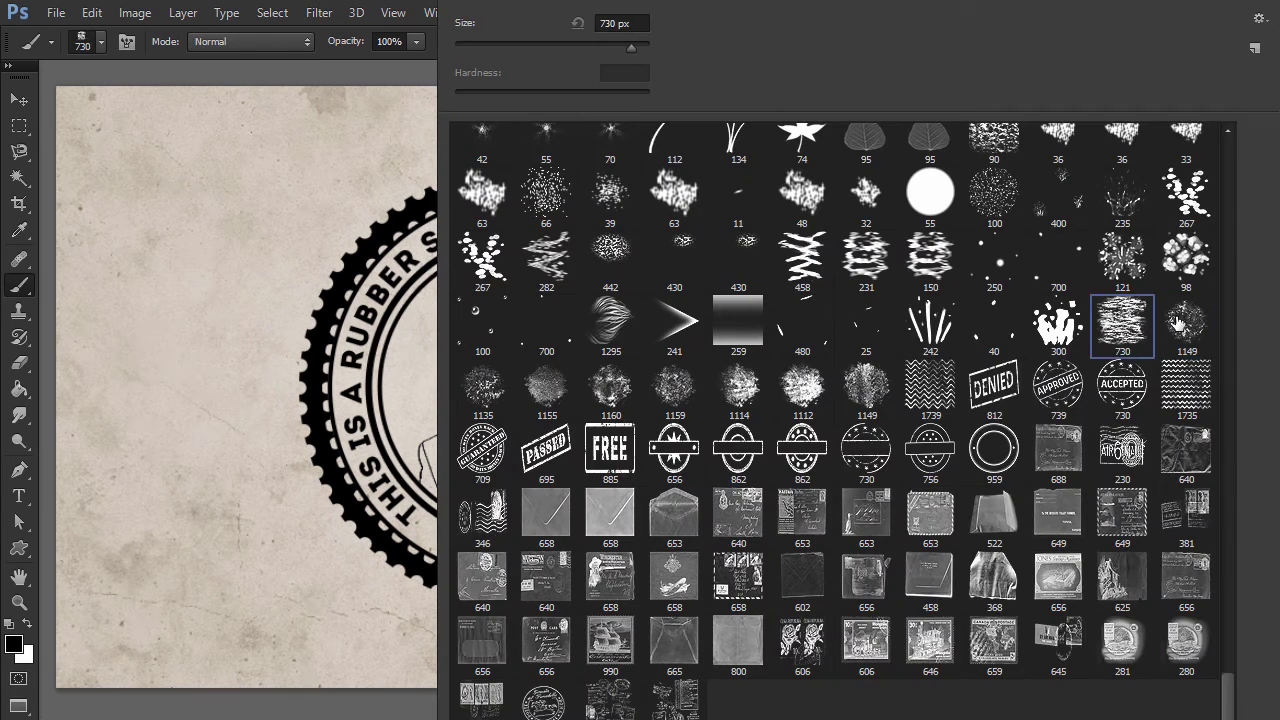
key(Escape)
click(335, 245)
Step: Stamp grunge onto the emblem's edge and rim with a 1135 px grunge brush, undoing the last stamp
right_click(337, 246)
click(406, 391)
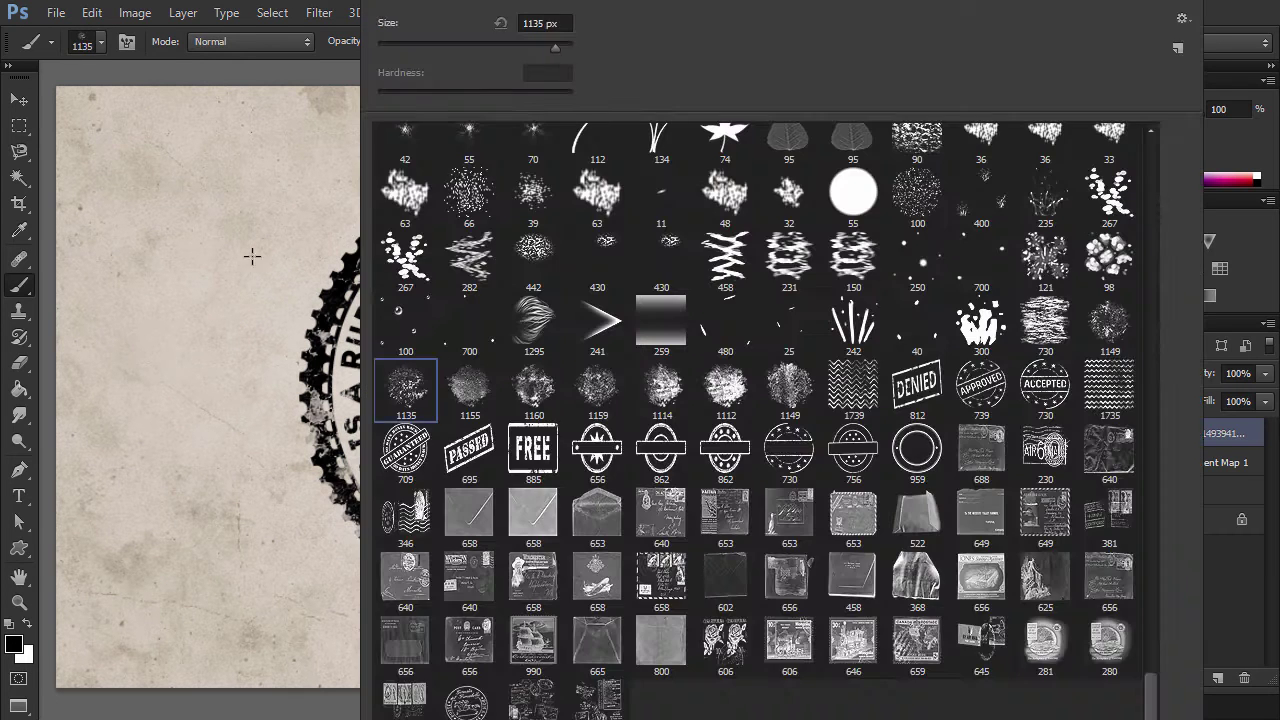
key(Escape)
click(418, 285)
click(423, 137)
key(ctrl+z)
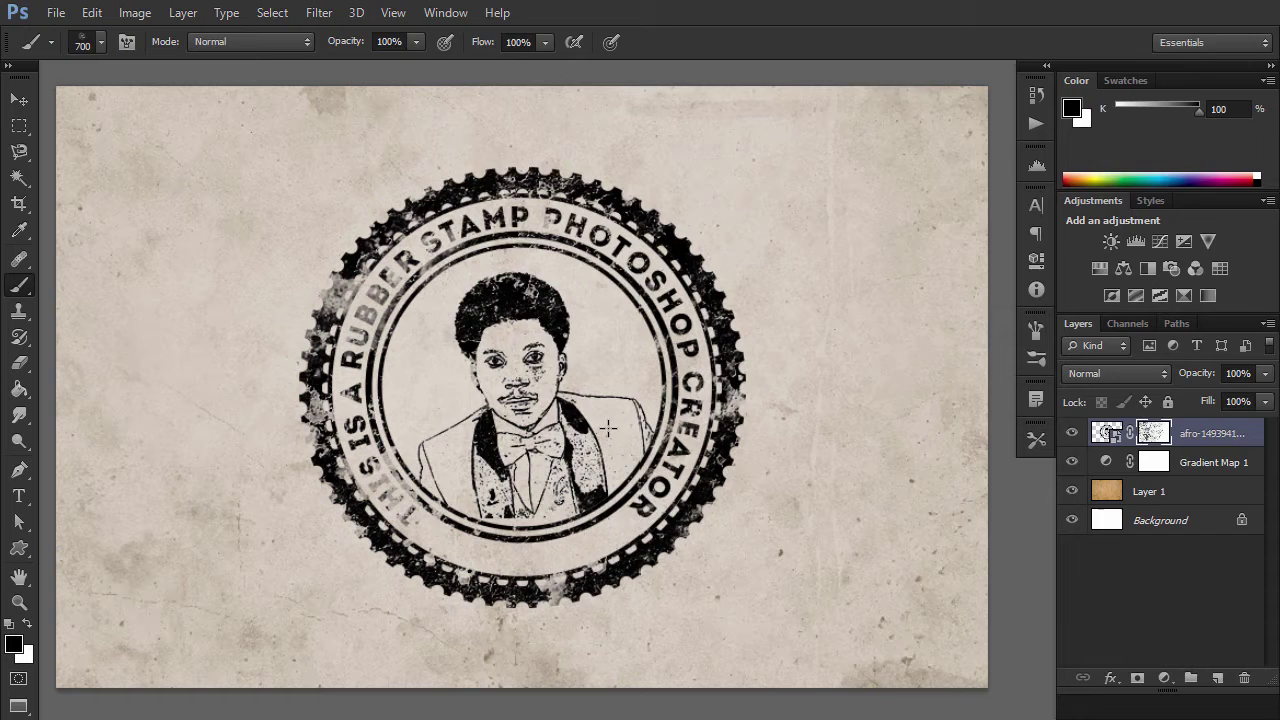
Step: Shrink the grunge brush to 600 px and try another stamp in the mask, then undo it
right_click(608, 428)
key(Escape)
key(bracketleft)
click(604, 596)
key(ctrl+z)
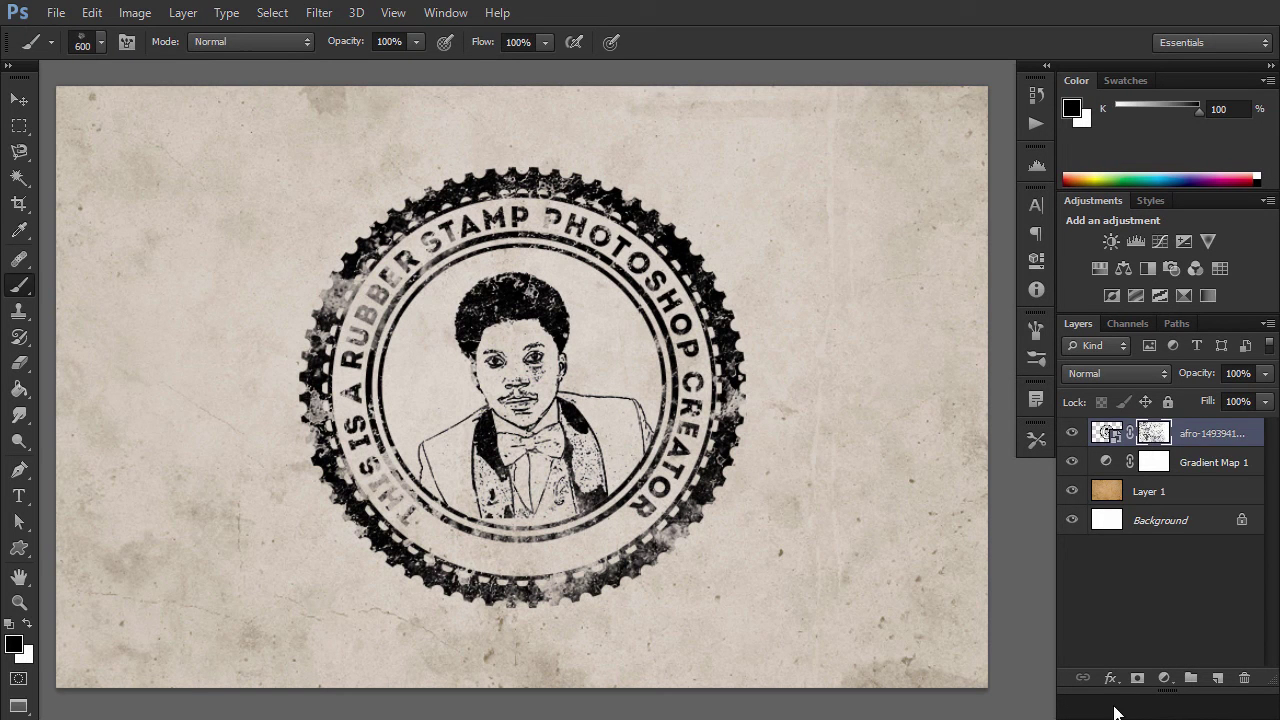
Step: Add a new layer above the emblem named 'stamp lines'
click(1218, 678)
double_click(1150, 433)
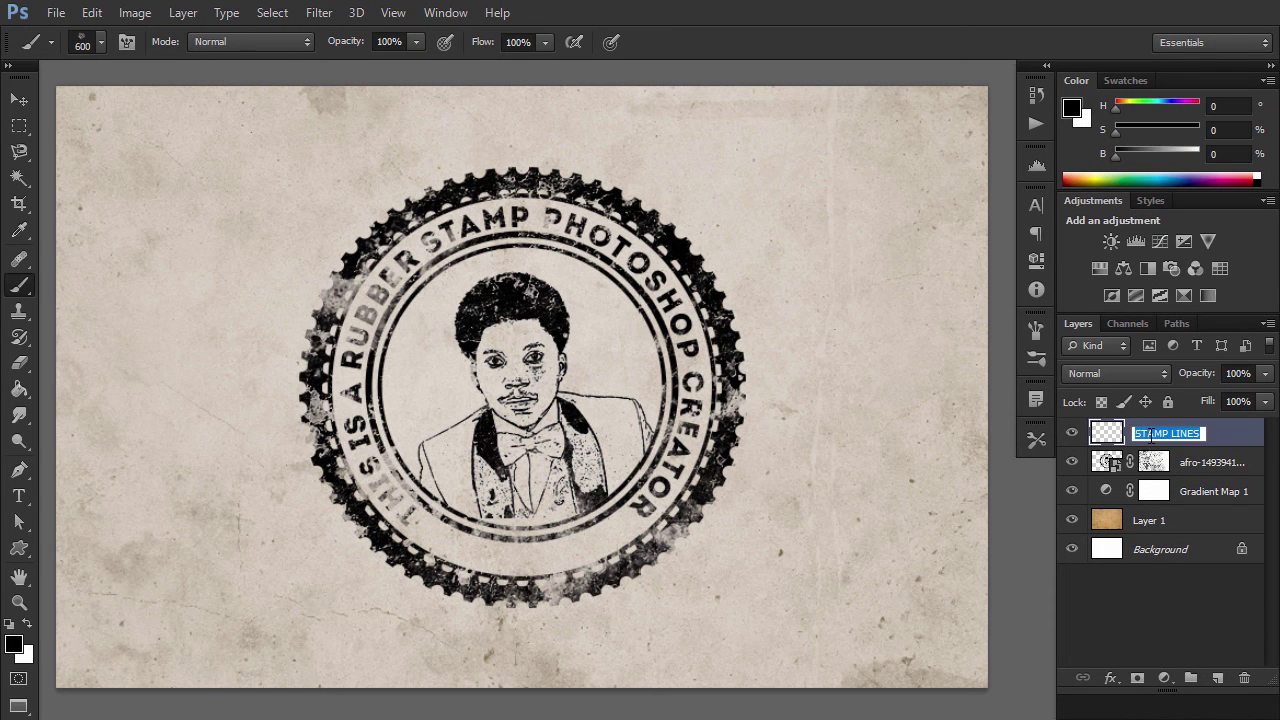
text(stamp lines)
key(Return)
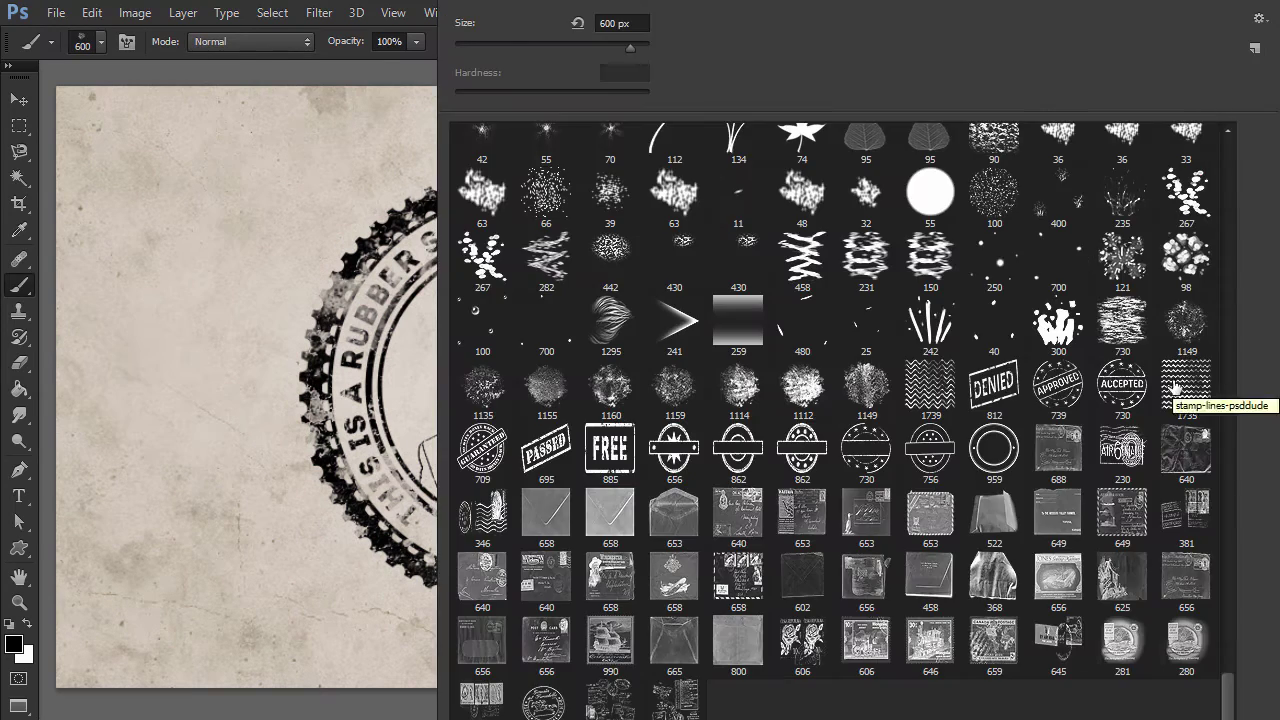
Step: Paint wavy postmark lines with a 700 px stamp-lines brush and rotate them about -14°
click(1175, 388)
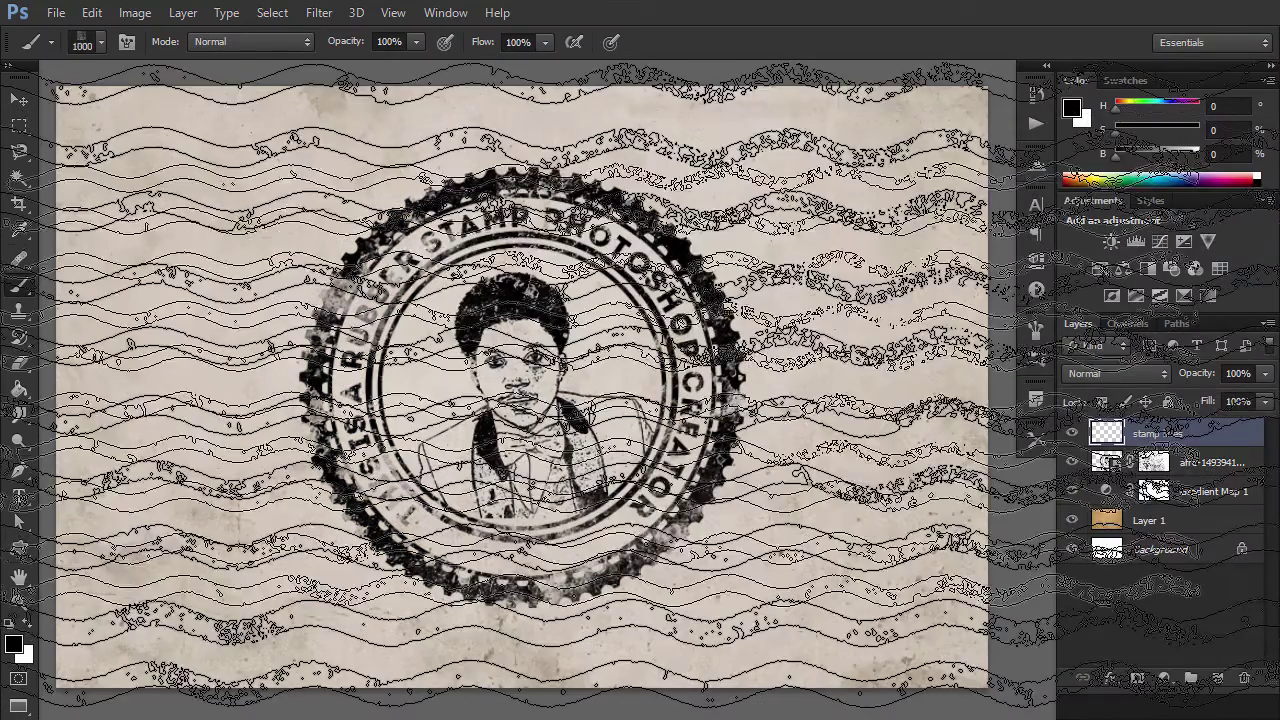
key(bracketleft)
key(bracketleft)
key(bracketleft)
key(bracketleft)
key(bracketleft)
click(527, 400)
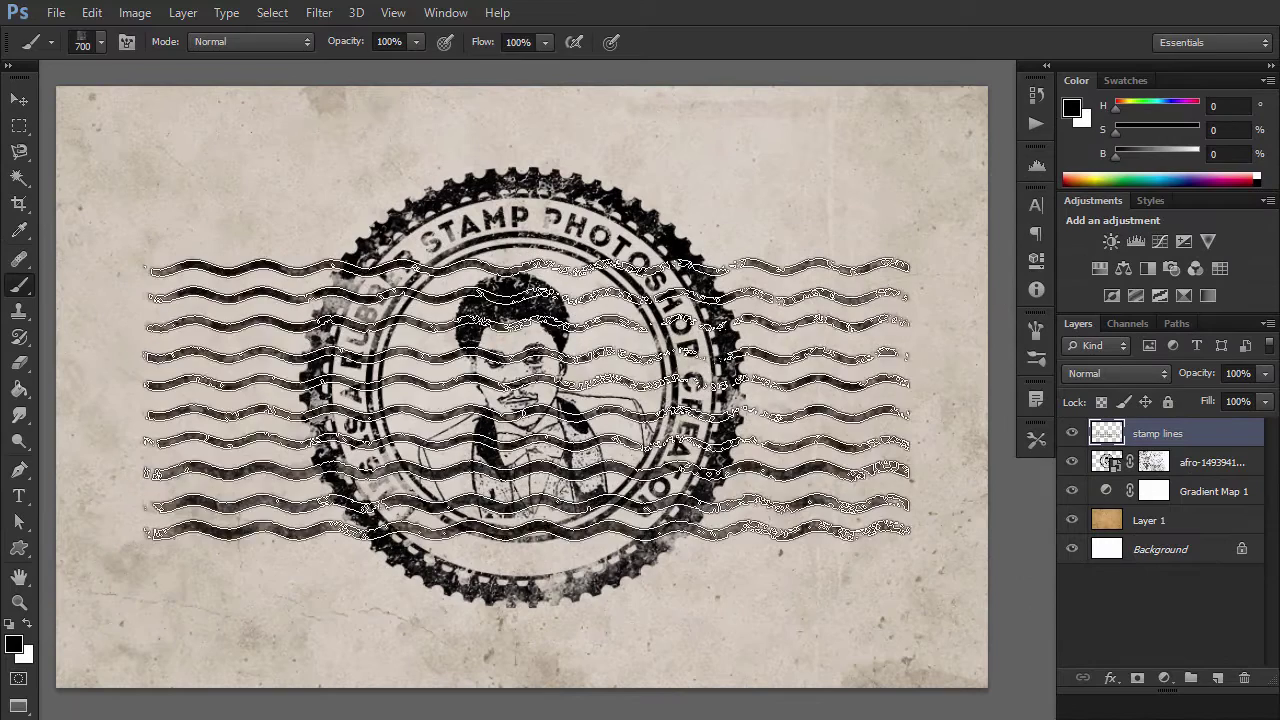
key(v)
key(ctrl+t)
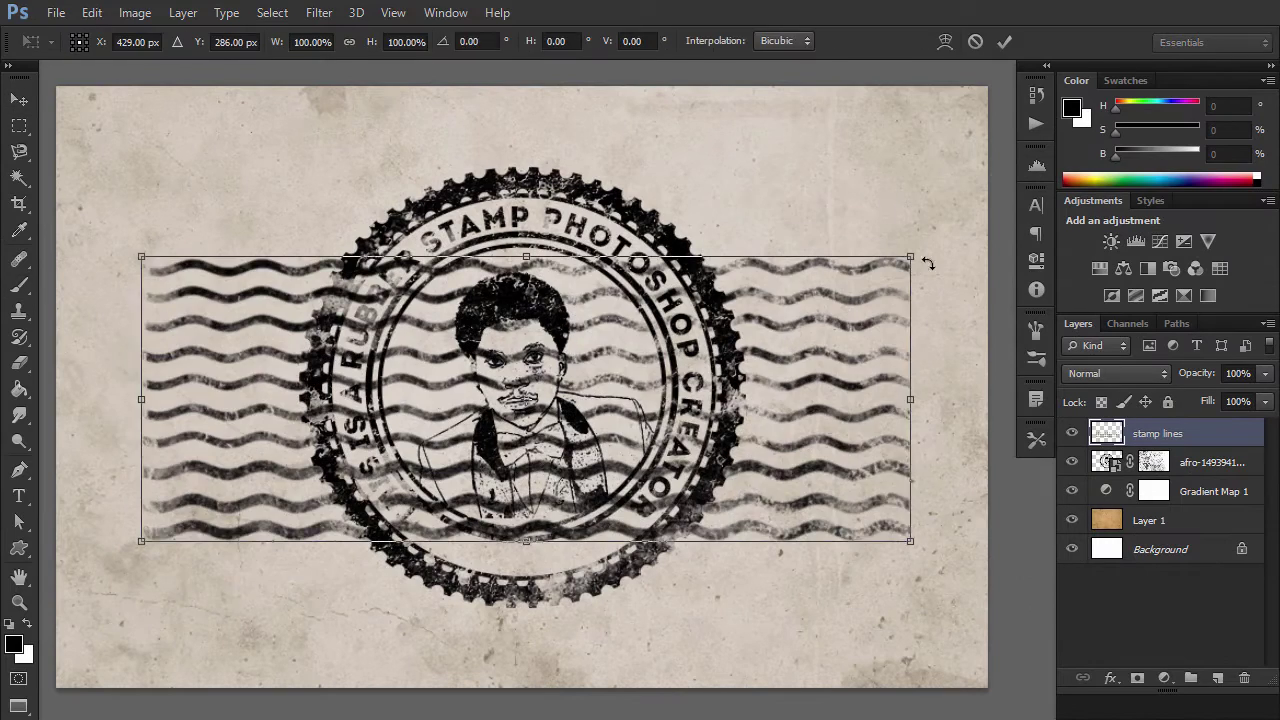
drag(918, 258, 894, 164)
key(Return)
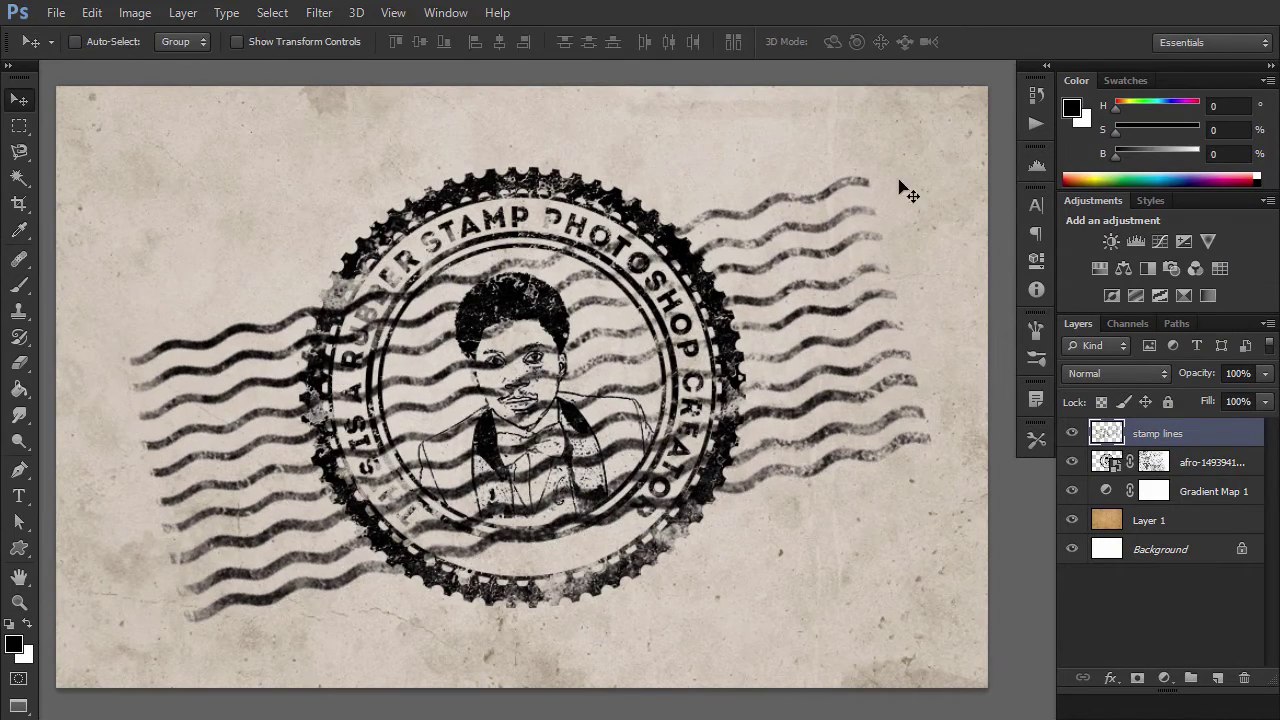
Step: Add a layer mask to the stamp lines and set up a splatter brush of about 1160 px
click(1137, 678)
key(b)
right_click(725, 445)
click(1186, 327)
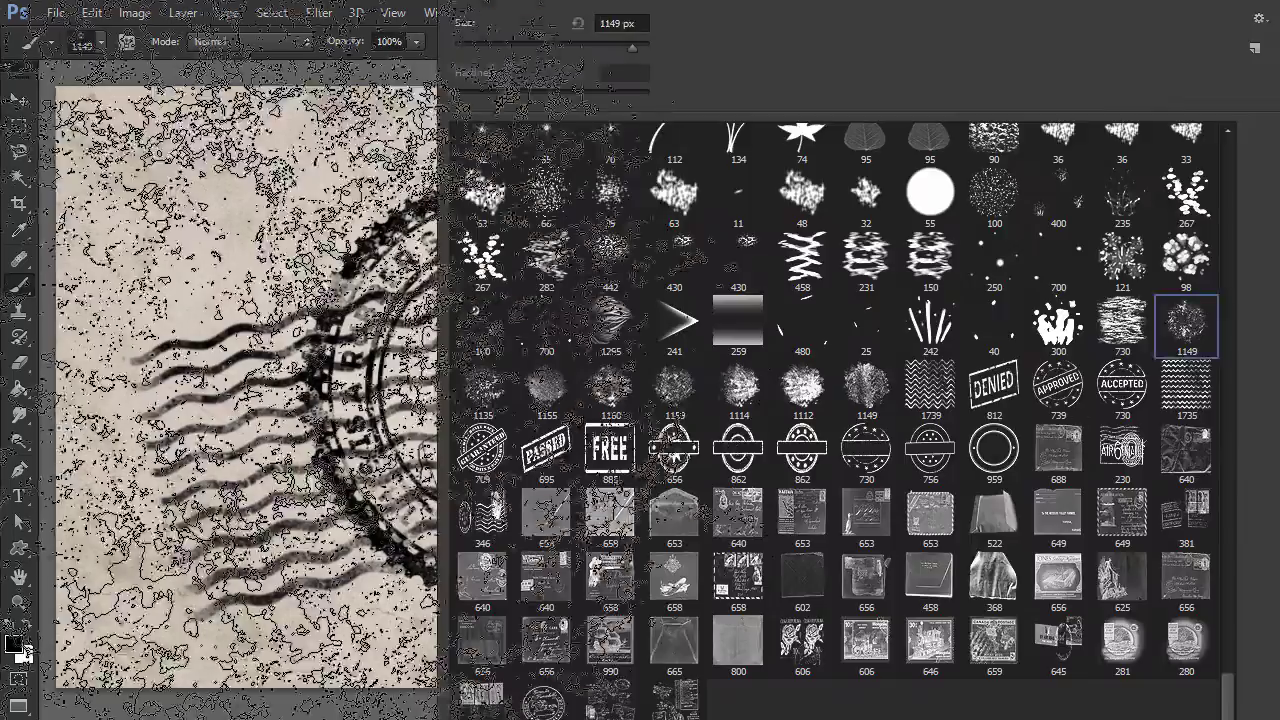
key(Return)
right_click(790, 380)
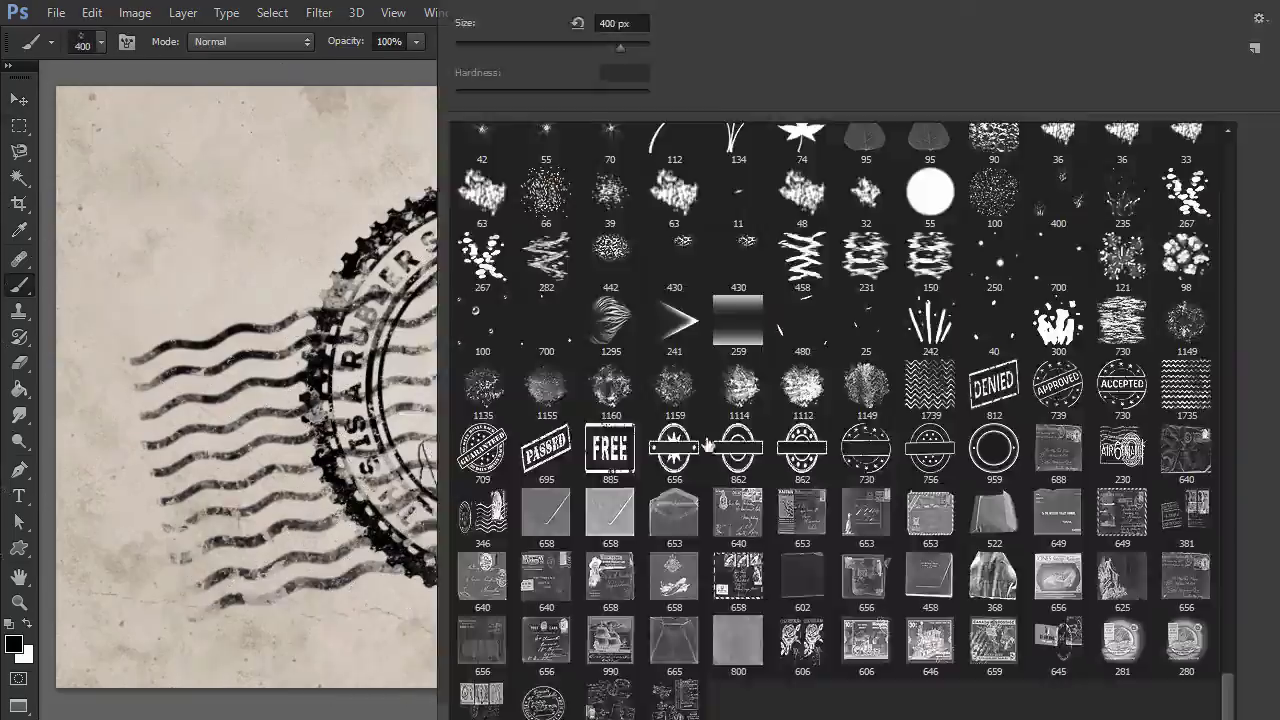
mouse_move(640, 23)
mouse_down()
mouse_move(760, 23)
mouse_move(720, 23)
mouse_up()
key(Return)
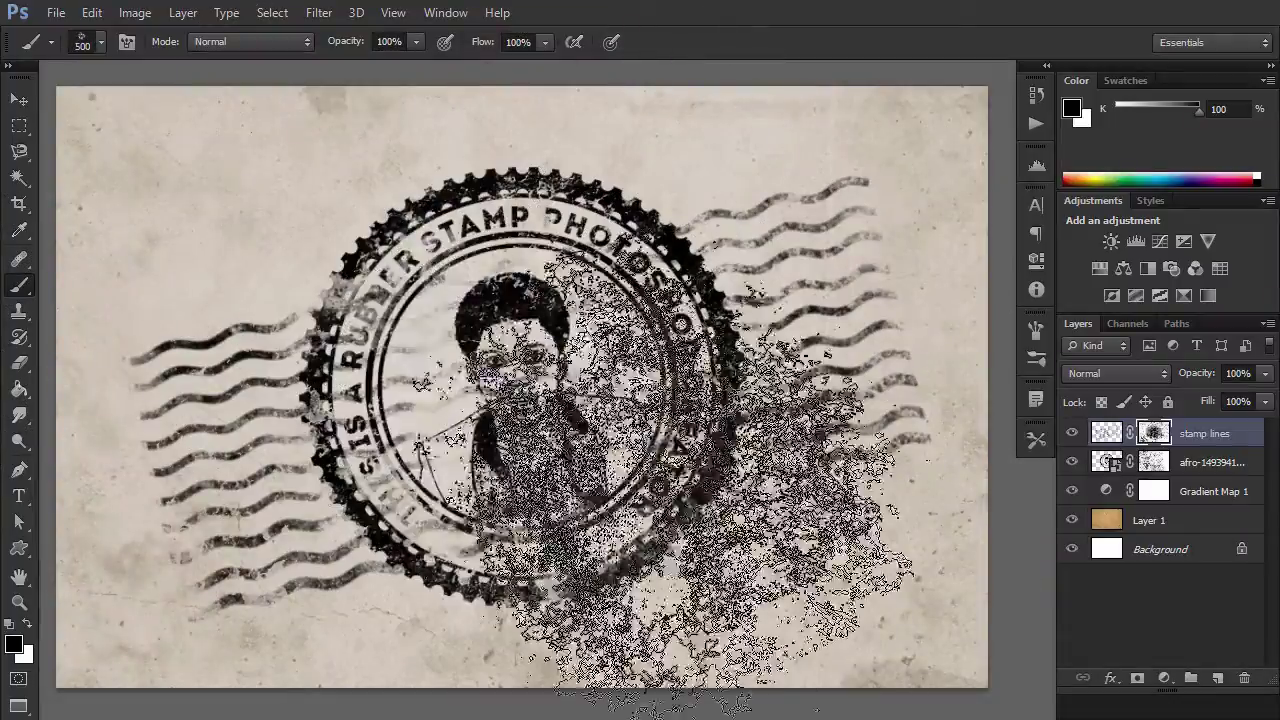
Step: Give the emblem smart object a #d9a4ae Color Overlay in Pin Light mode, then add a new layer
key(v)
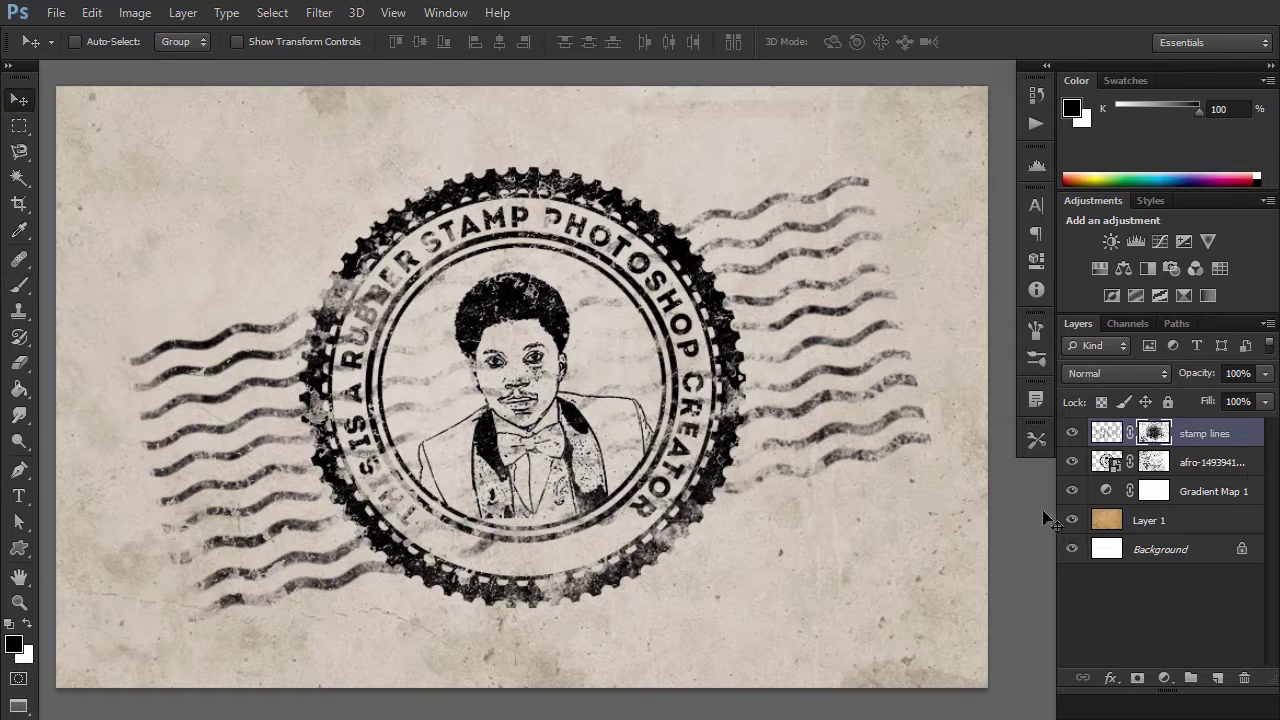
double_click(1245, 470)
click(651, 323)
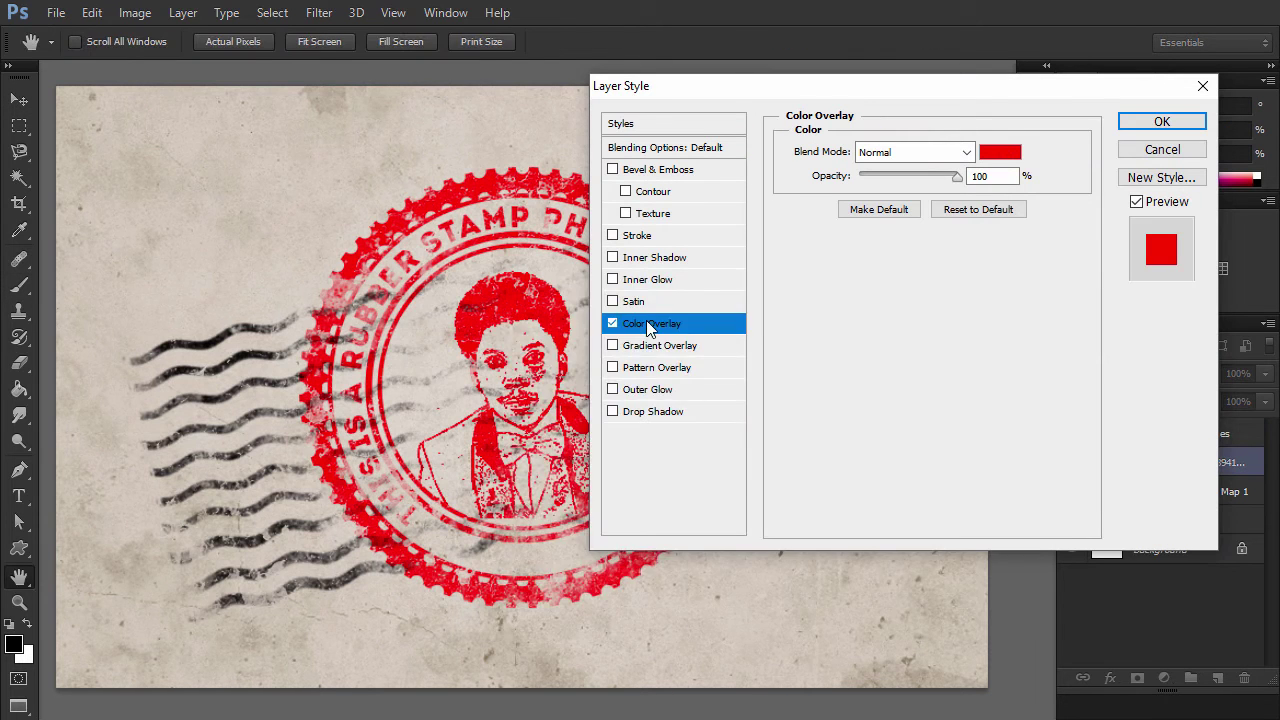
click(1000, 152)
double_click(850, 616)
text(d9a4ae)
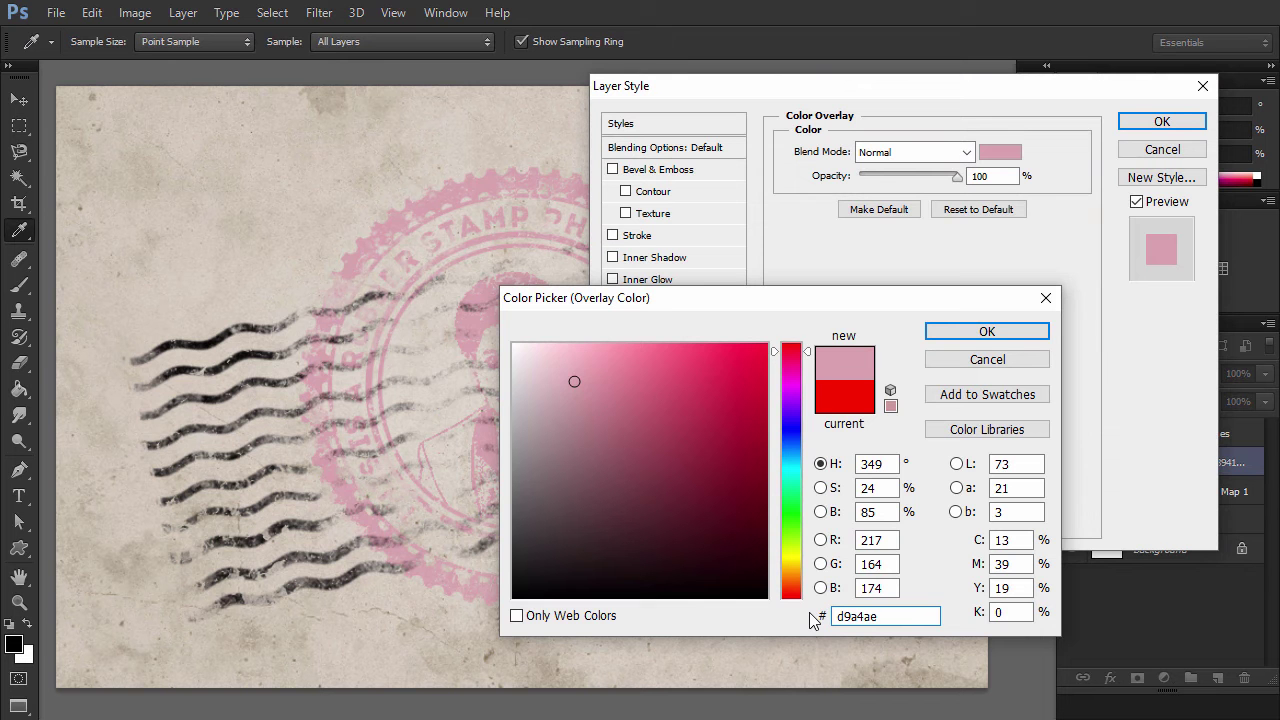
click(987, 331)
click(915, 152)
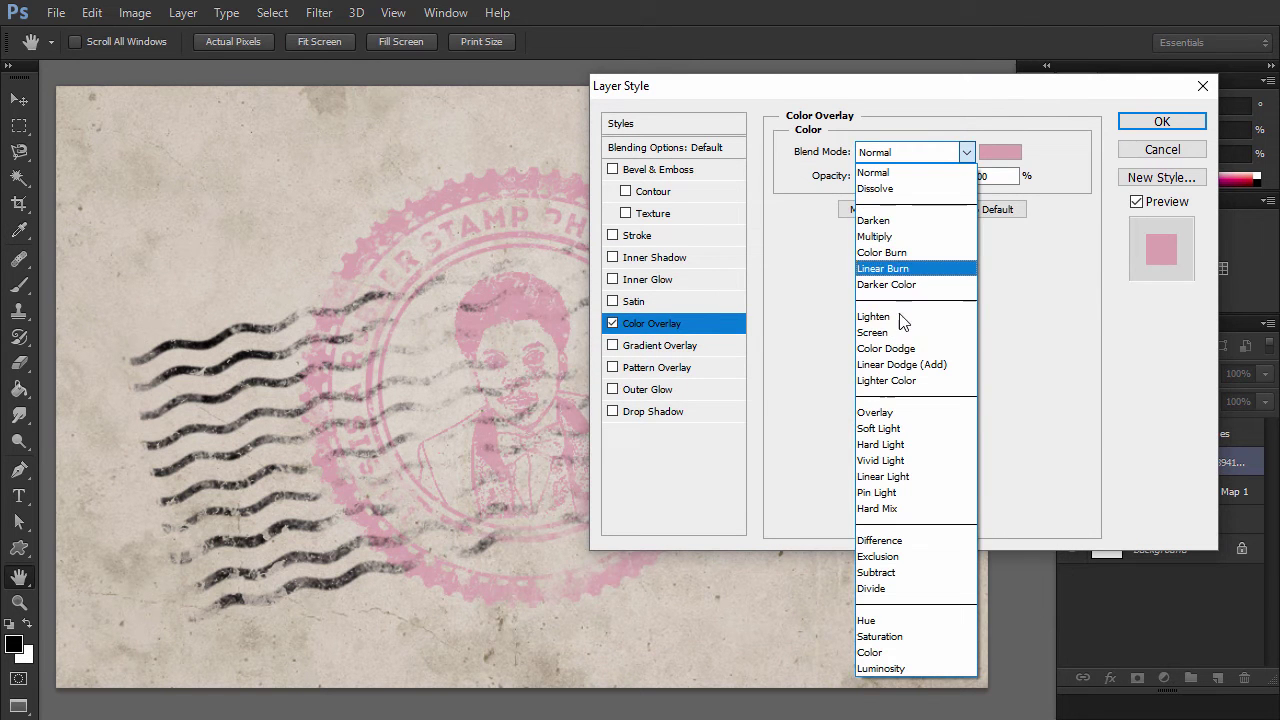
click(968, 492)
key(Return)
click(1217, 678)
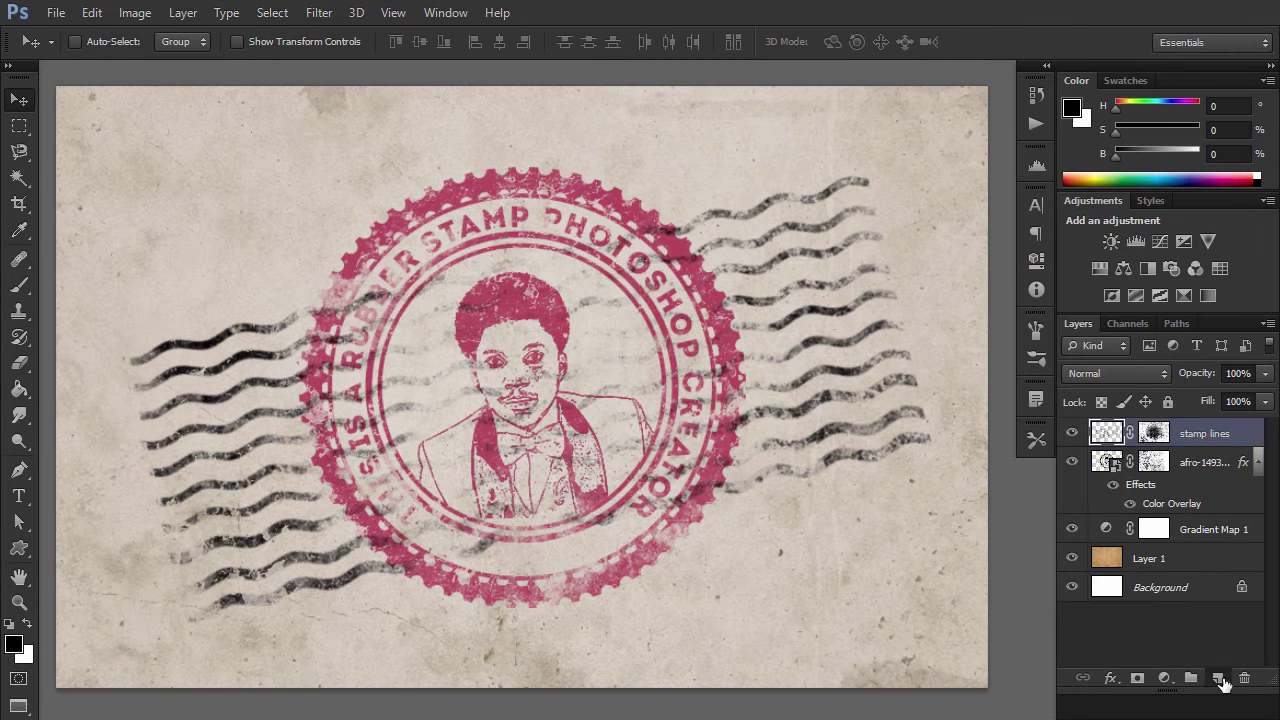
Step: Take the Brush tool and bring up the brush presets to pick a postmark brush
key(b)
right_click(905, 494)
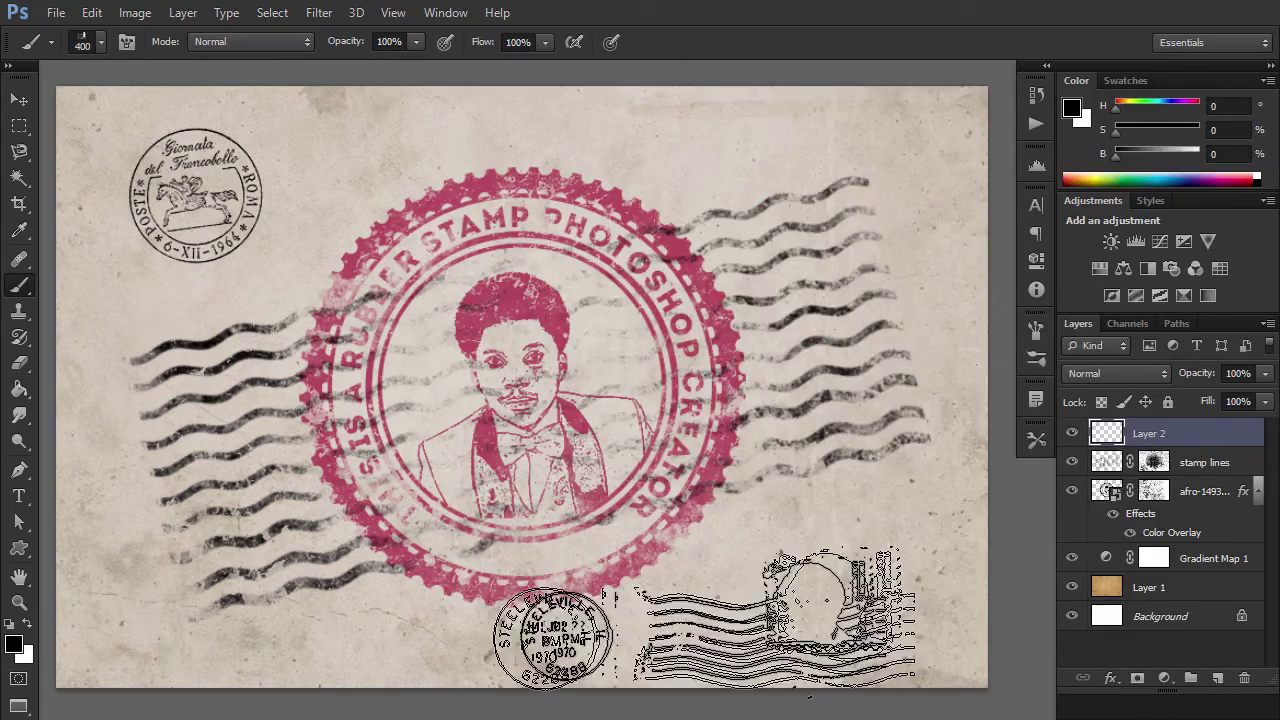